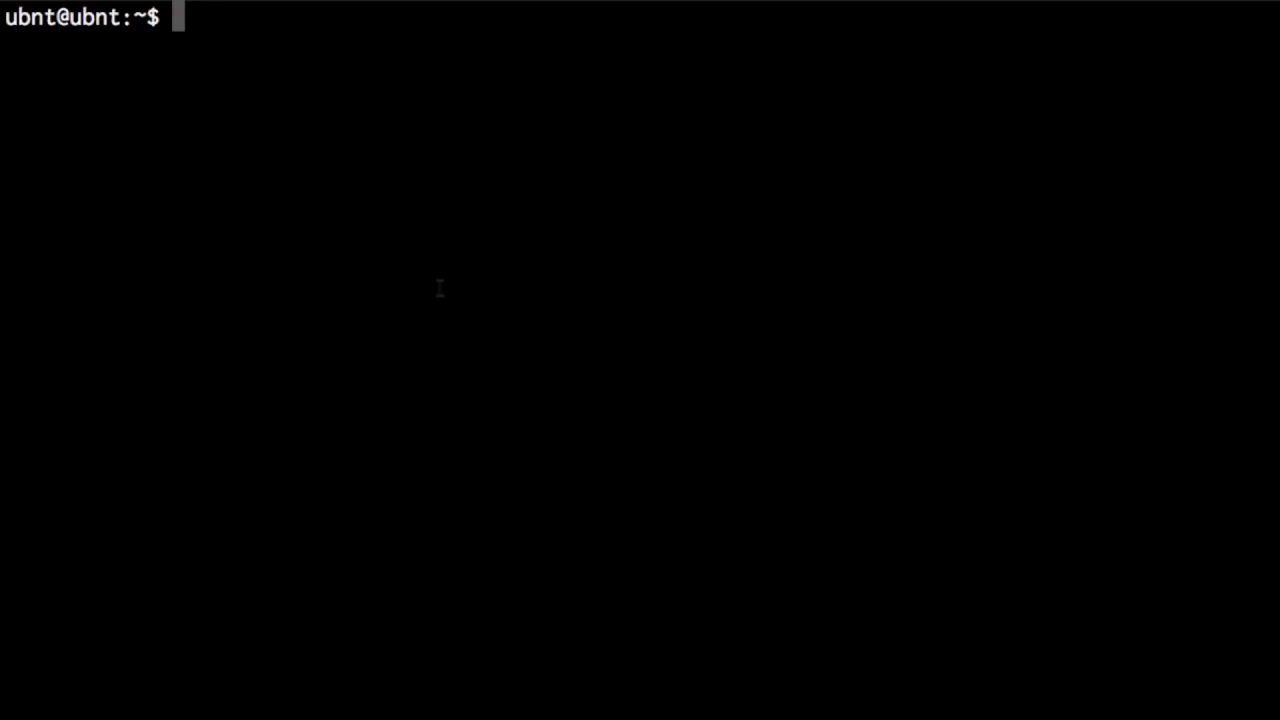
# Step: Run 'show interfaces ethernet' to list eth0 as the LAN and eth1 and eth2 as the ISP WAN links
pyautogui.write('show interfaces')
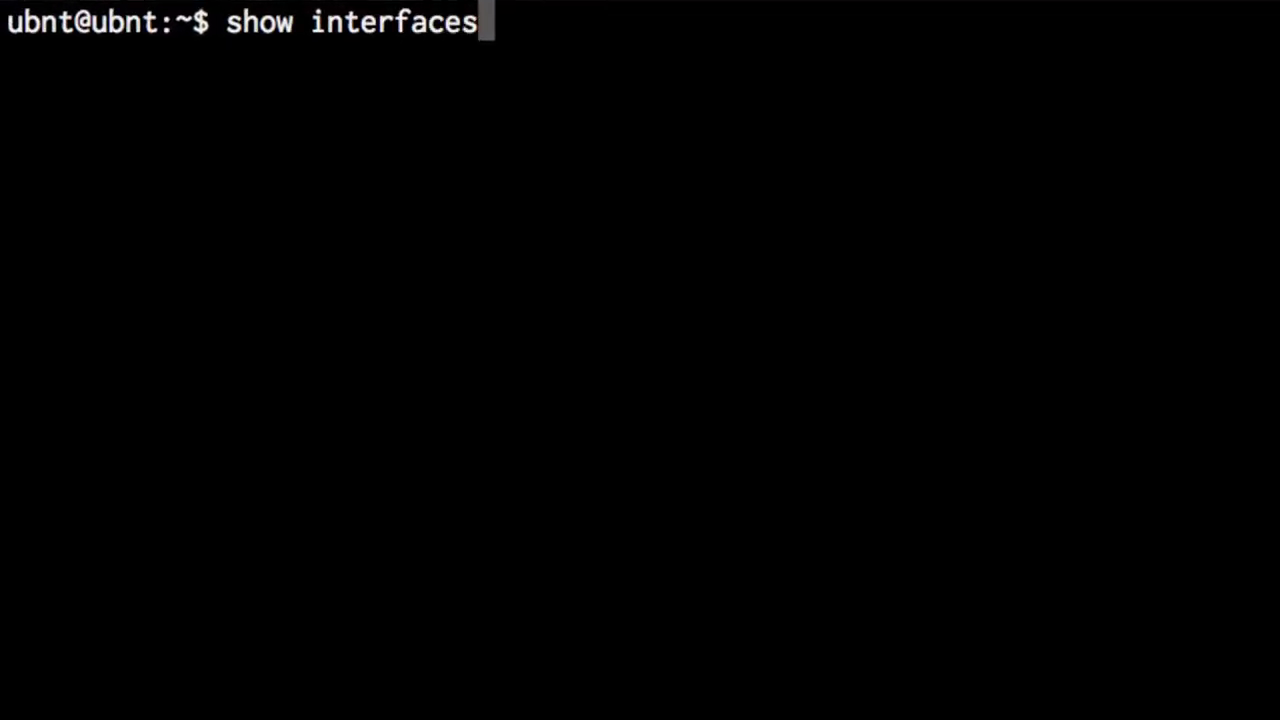
pyautogui.write(' ethernet')
pyautogui.press('Return')
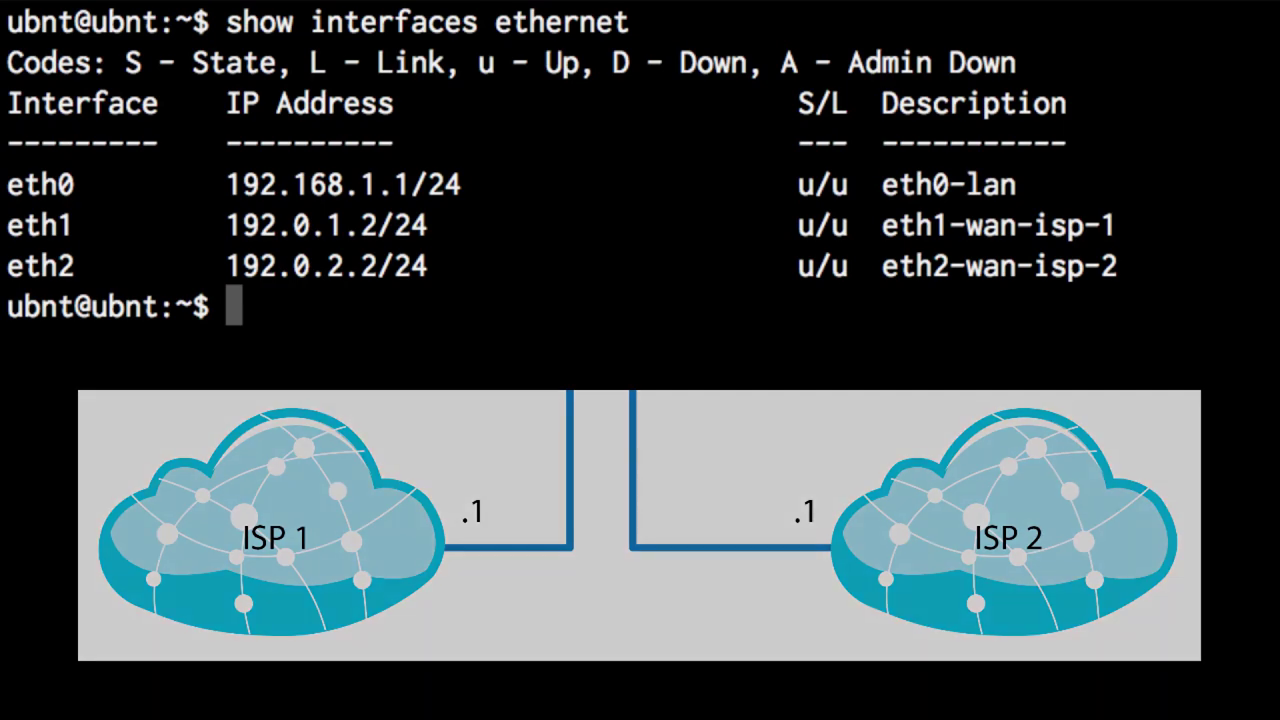
# Step: Run 'show nat rules' to confirm masquerade rules 5000 on eth1 and 5001 on eth2
pyautogui.write('show nat rules')
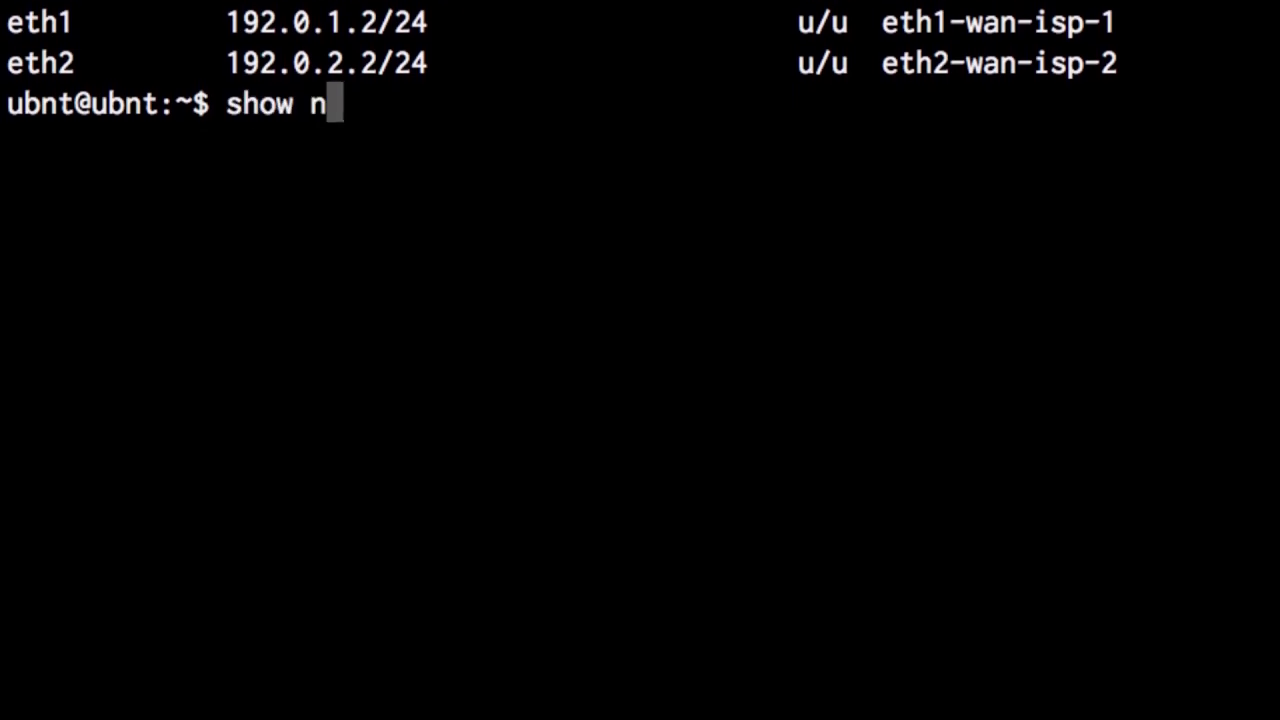
pyautogui.press('Return')
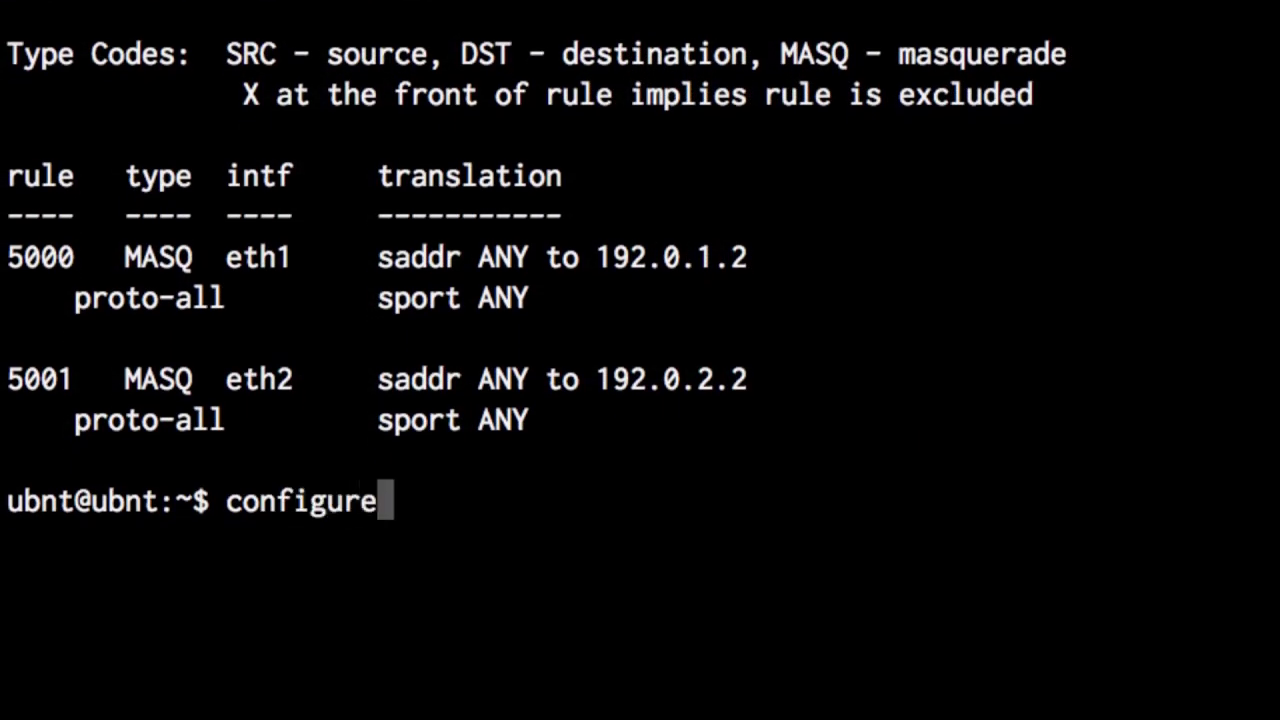
# Step: Enter configuration mode, clear the screen and move to the protocols static level
pyautogui.press('Return')
pyautogui.write('clear')
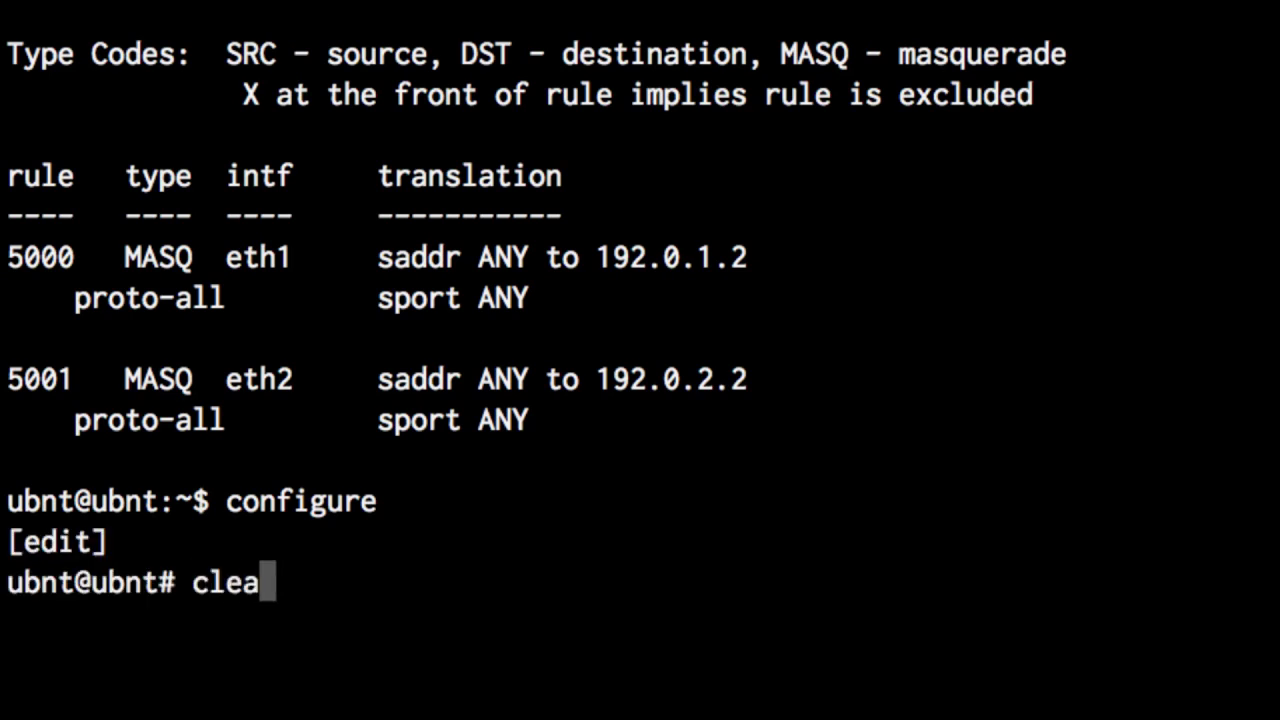
pyautogui.press('Return')
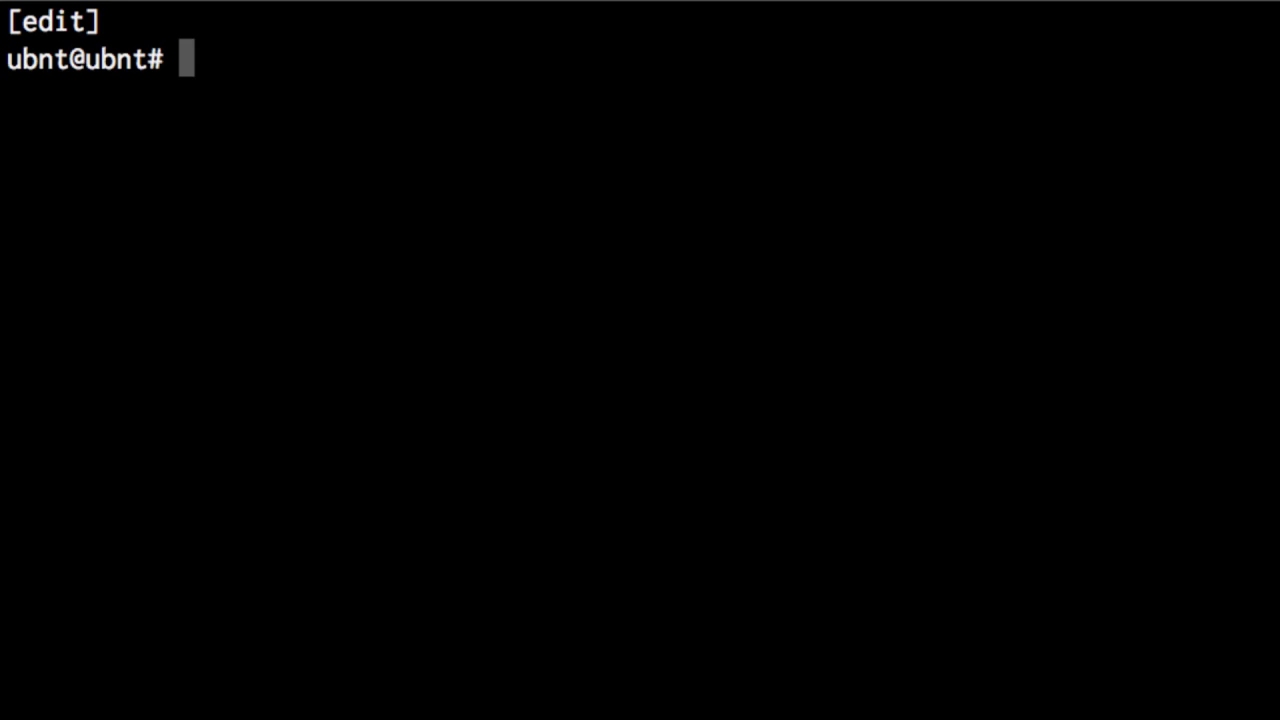
pyautogui.write('edit pro')
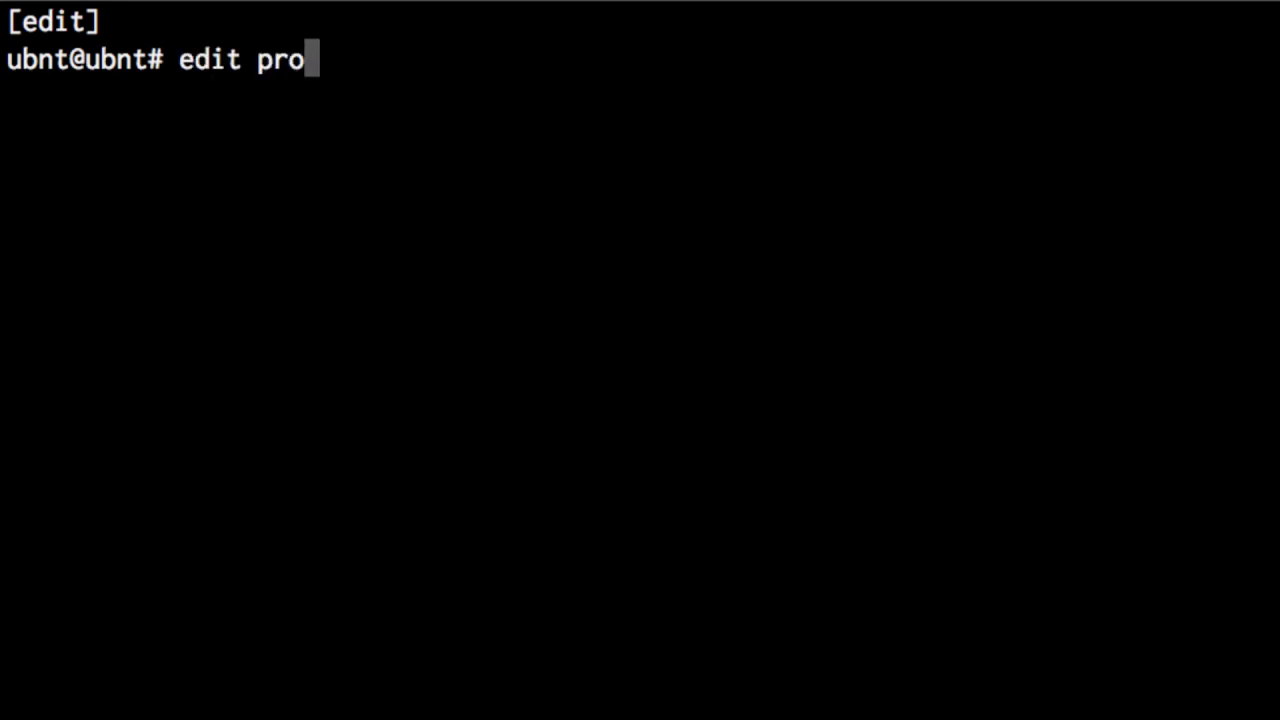
pyautogui.write('tocols static')
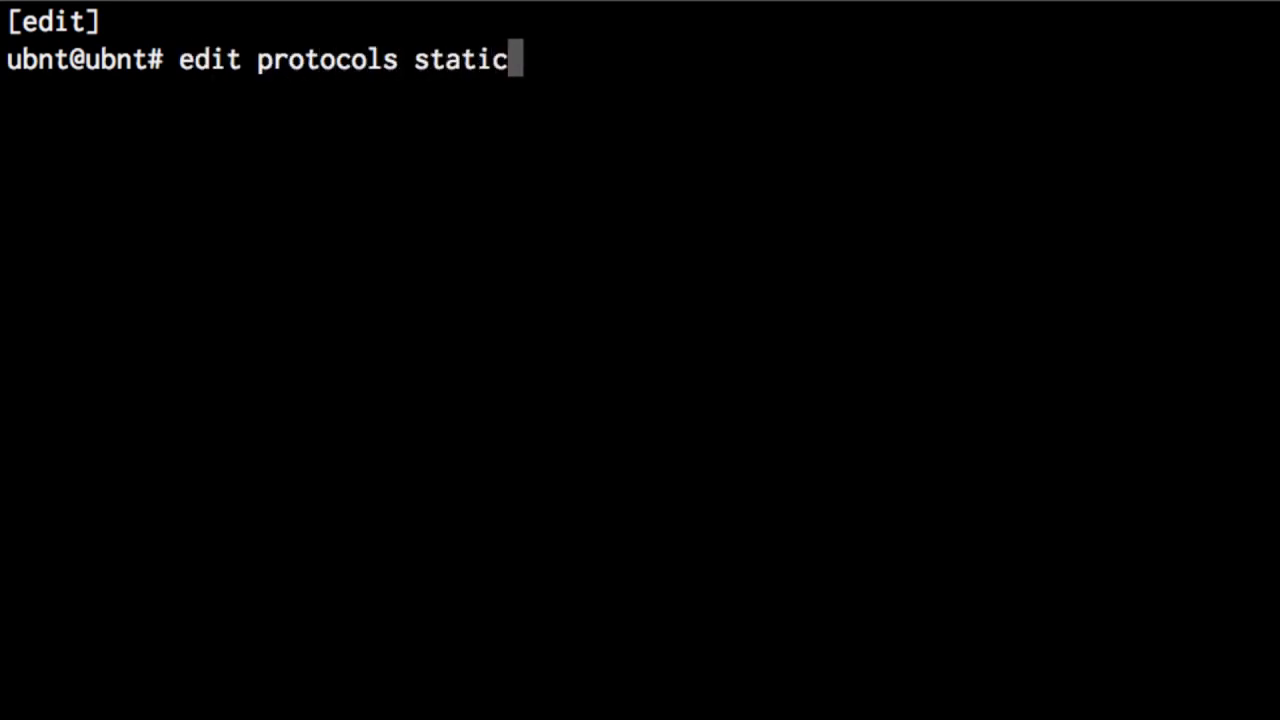
pyautogui.press('Return')
# Step: Set default route 0.0.0.0/0 with next-hop 192.0.1.1, then prepare the same command with next-hop 192.0.2.1
pyautogui.write('set r')
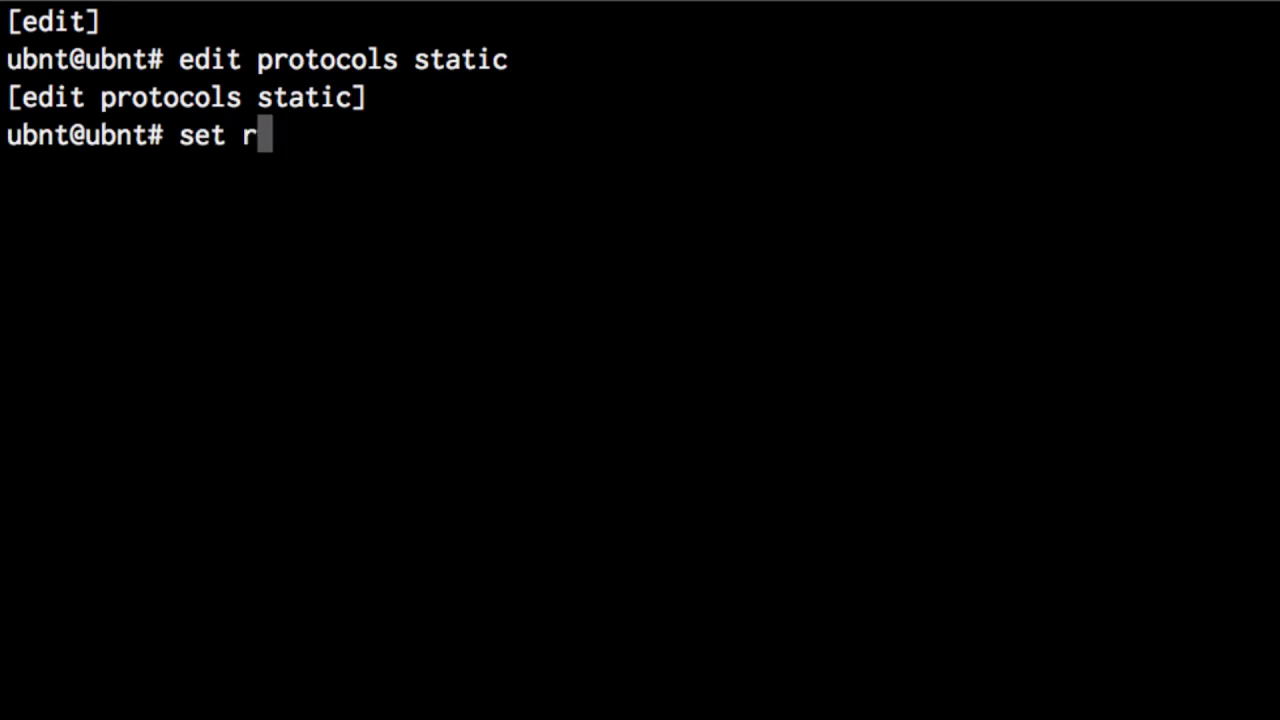
pyautogui.write('oute 0.0.0.0')
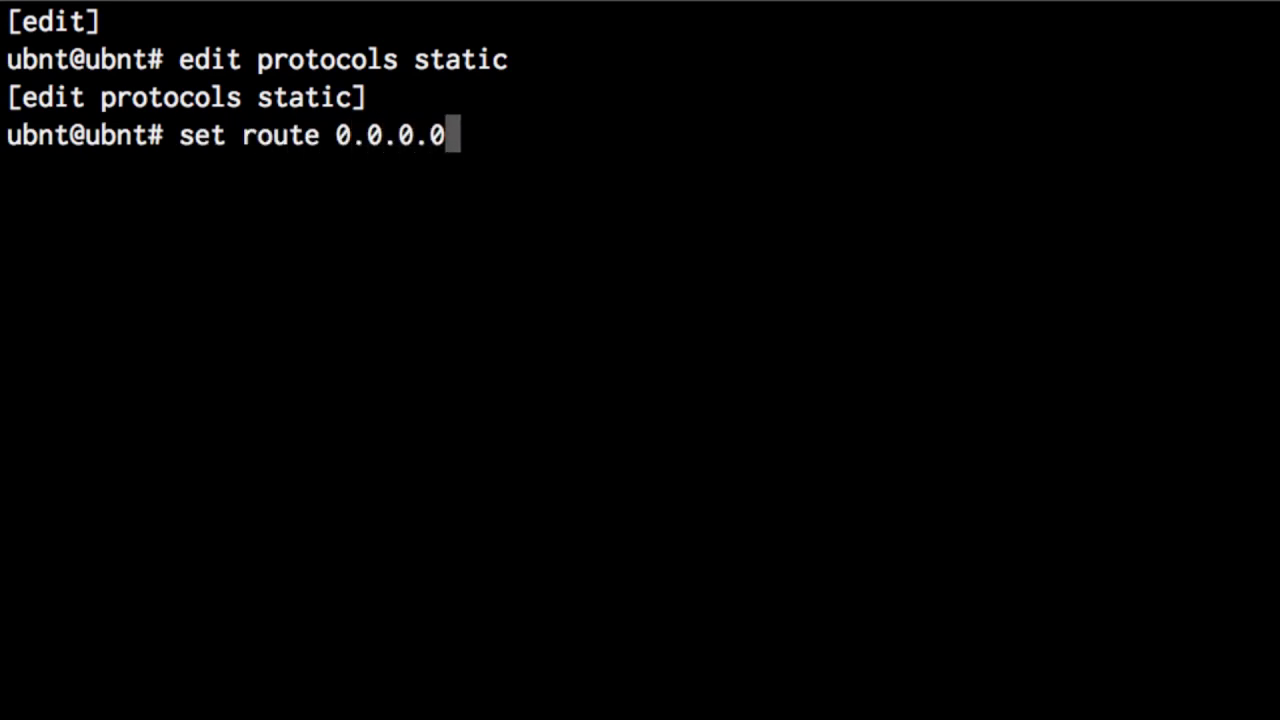
pyautogui.write('/0 next0')
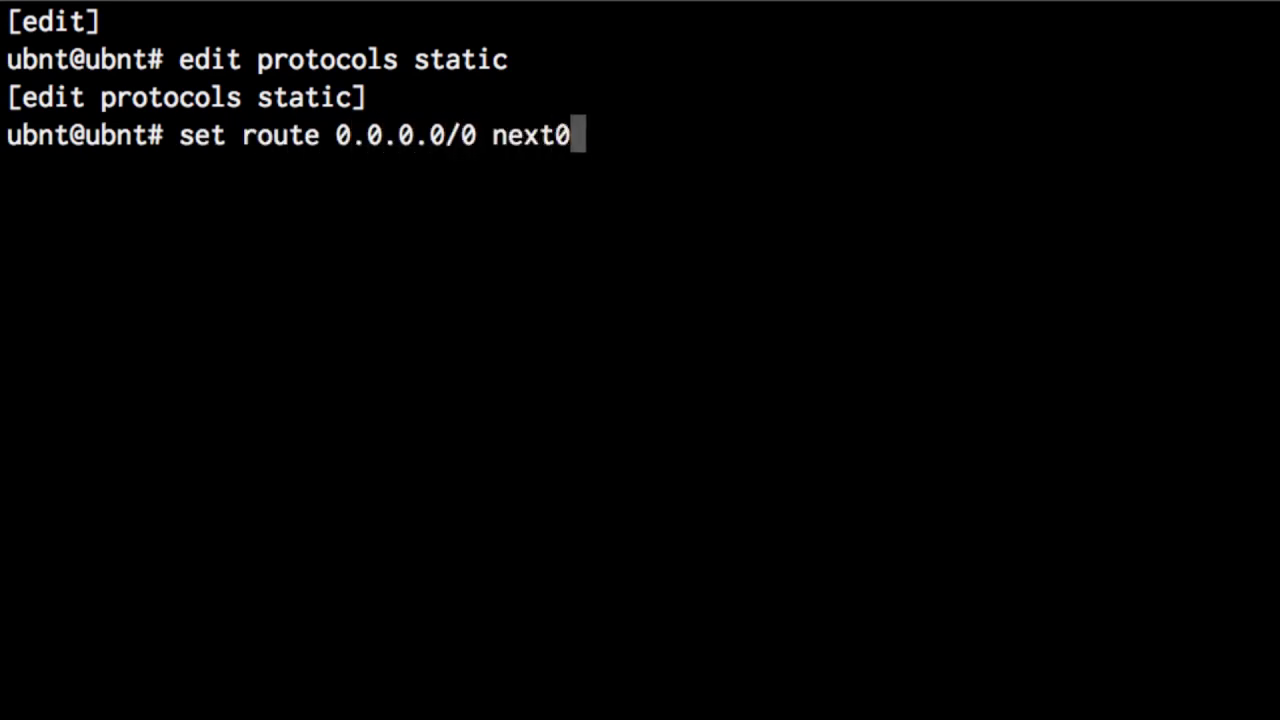
pyautogui.press('BackSpace')
pyautogui.write('-hop 192.0.1.1')
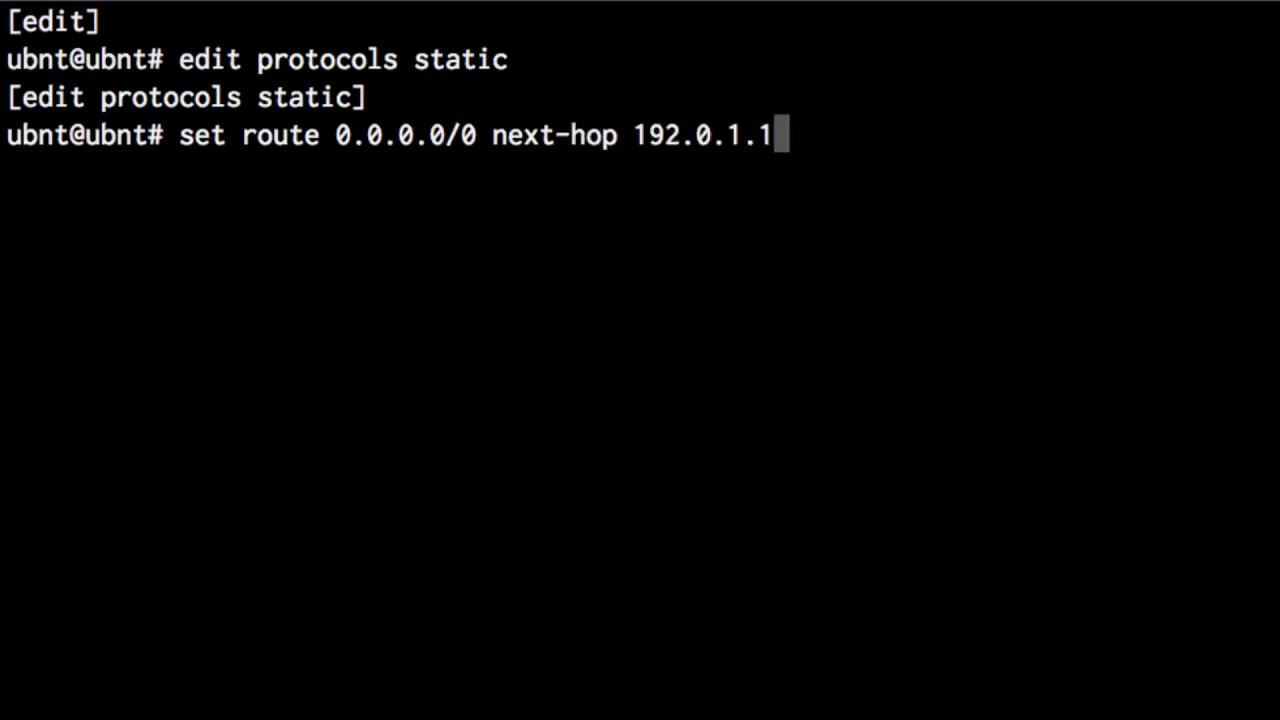
pyautogui.press('Return')
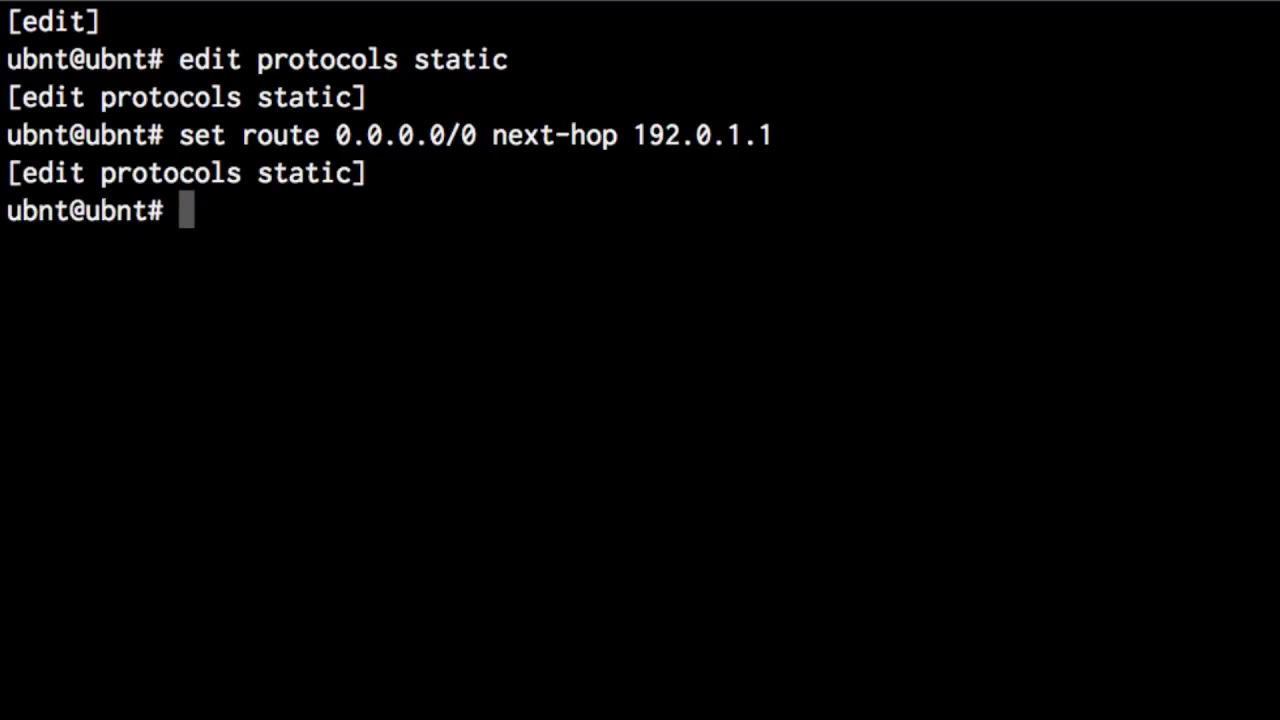
pyautogui.press('Up')
pyautogui.press('BackSpace')
pyautogui.press('BackSpace')
pyautogui.press('BackSpace')
pyautogui.write('2.1')
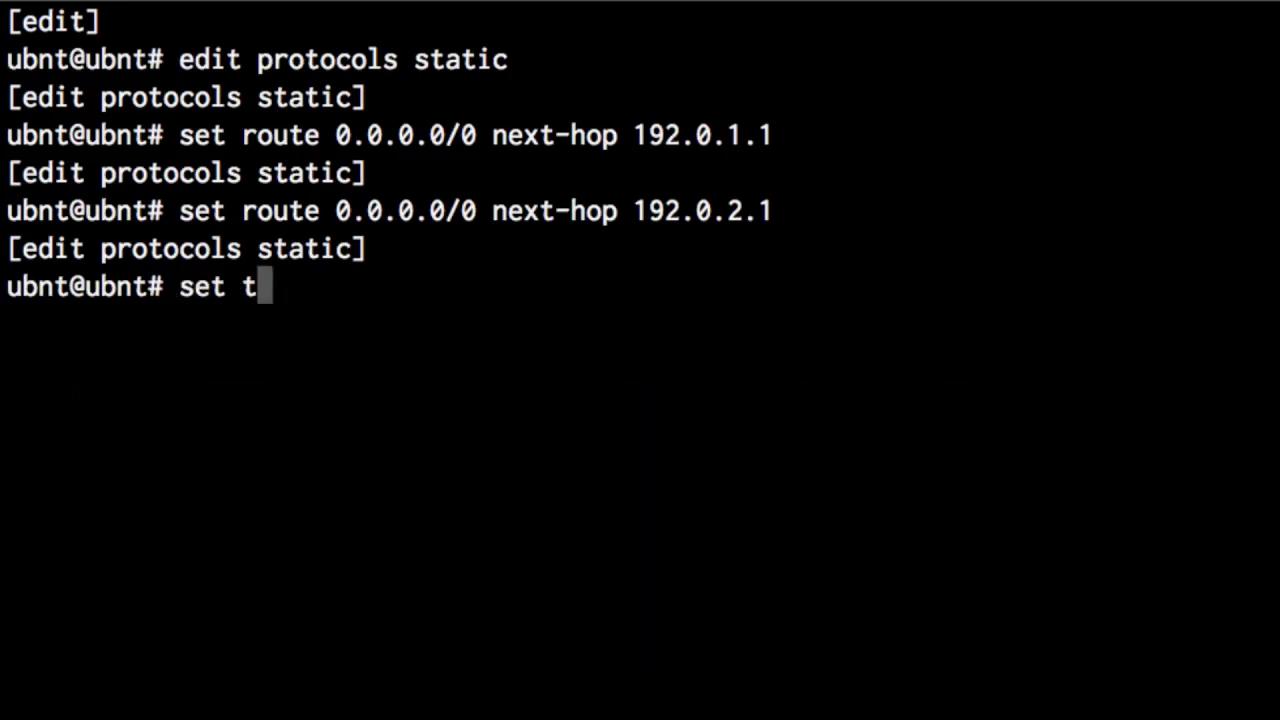
# Step: Set routing table 1 to mark 1 and table 2 to mark 2
pyautogui.write('able 1 mark ')
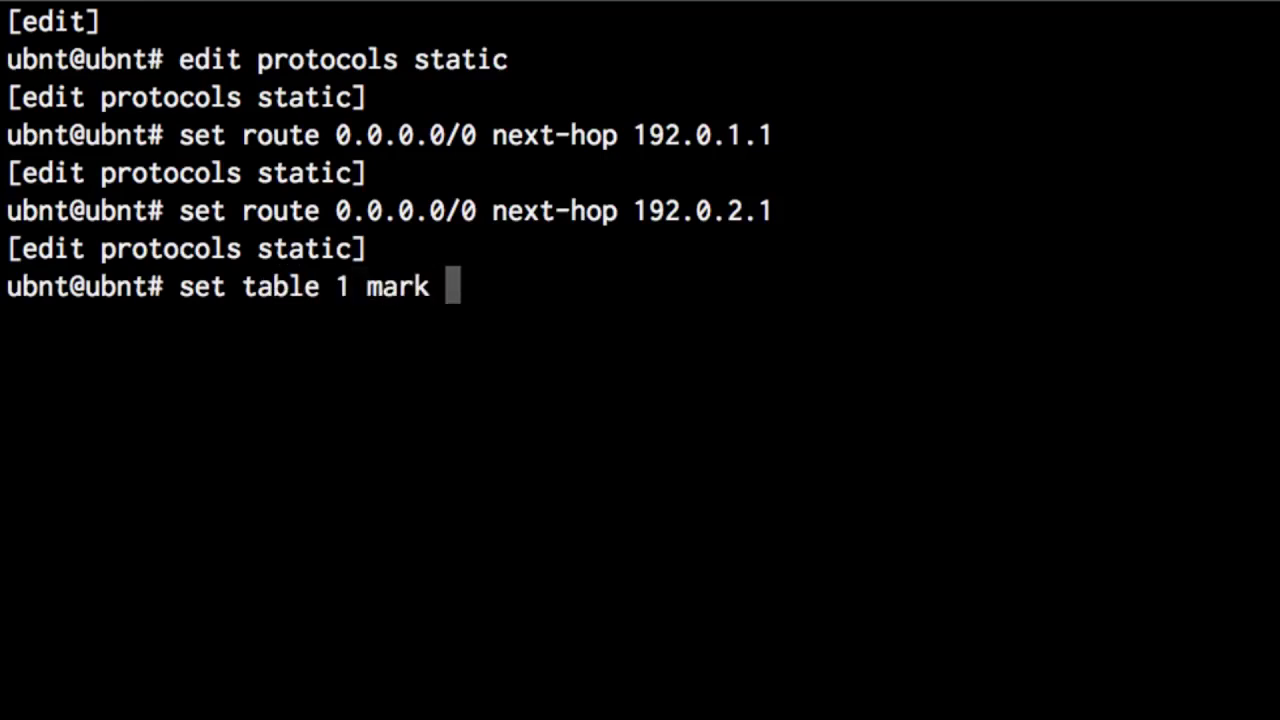
pyautogui.write('1')
pyautogui.press('Return')
pyautogui.press('Up')
pyautogui.press('BackSpace')
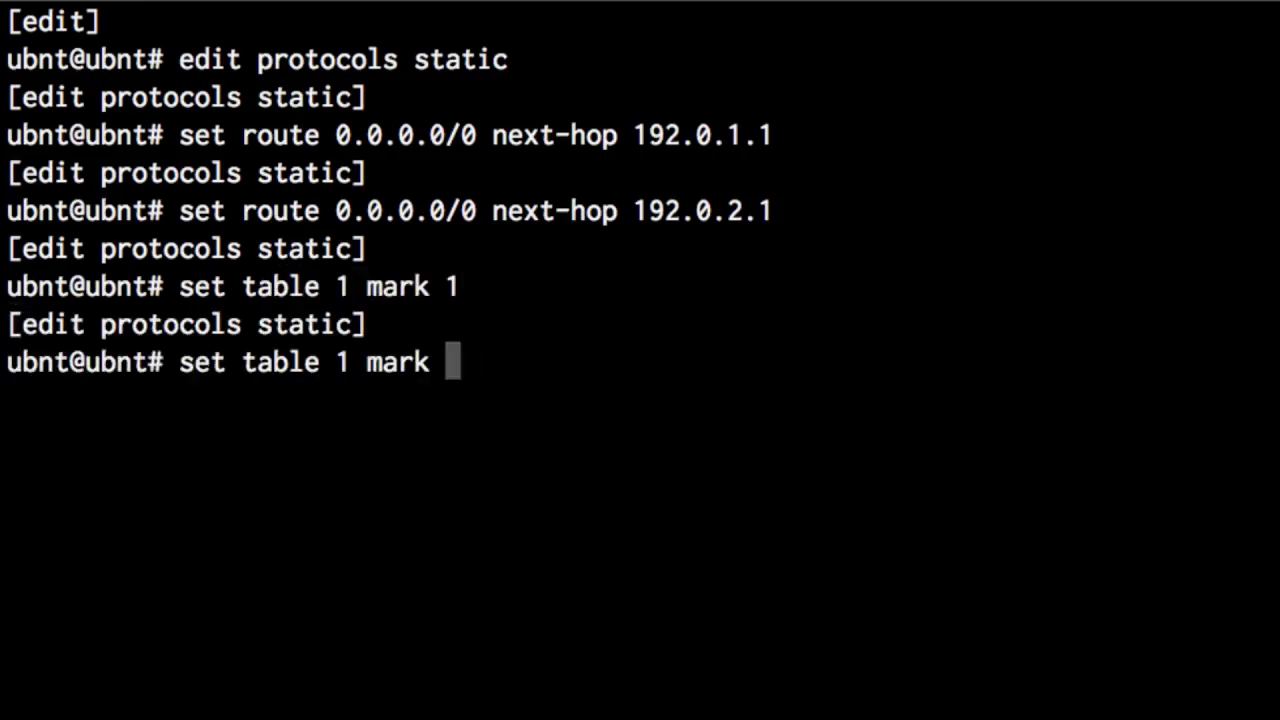
pyautogui.write('2')
pyautogui.hotkey('alt', 'b')
pyautogui.hotkey('alt', 'b')
pyautogui.press('BackSpace')
pyautogui.press('BackSpace')
pyautogui.write('2')
pyautogui.press('Return')
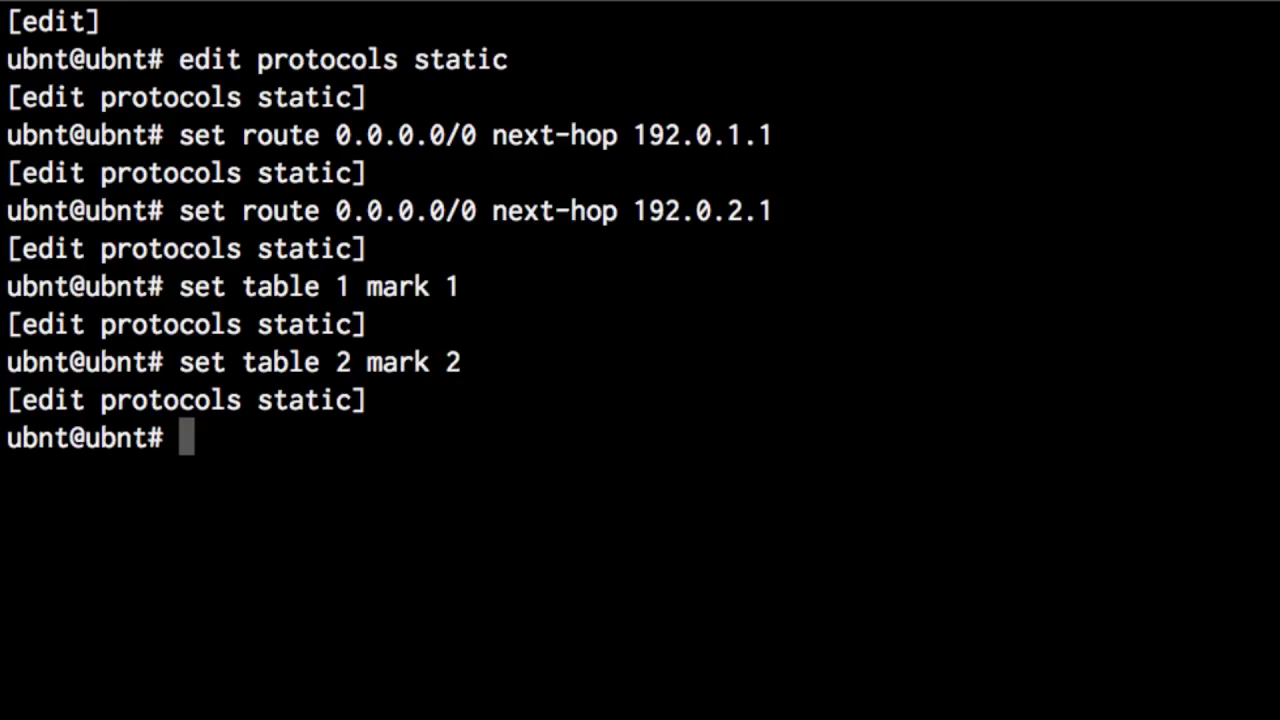
# Step: Give table 1 a default route via 192.0.1.1 and table 2 a default route via 192.0.2.1
pyautogui.write('set table')
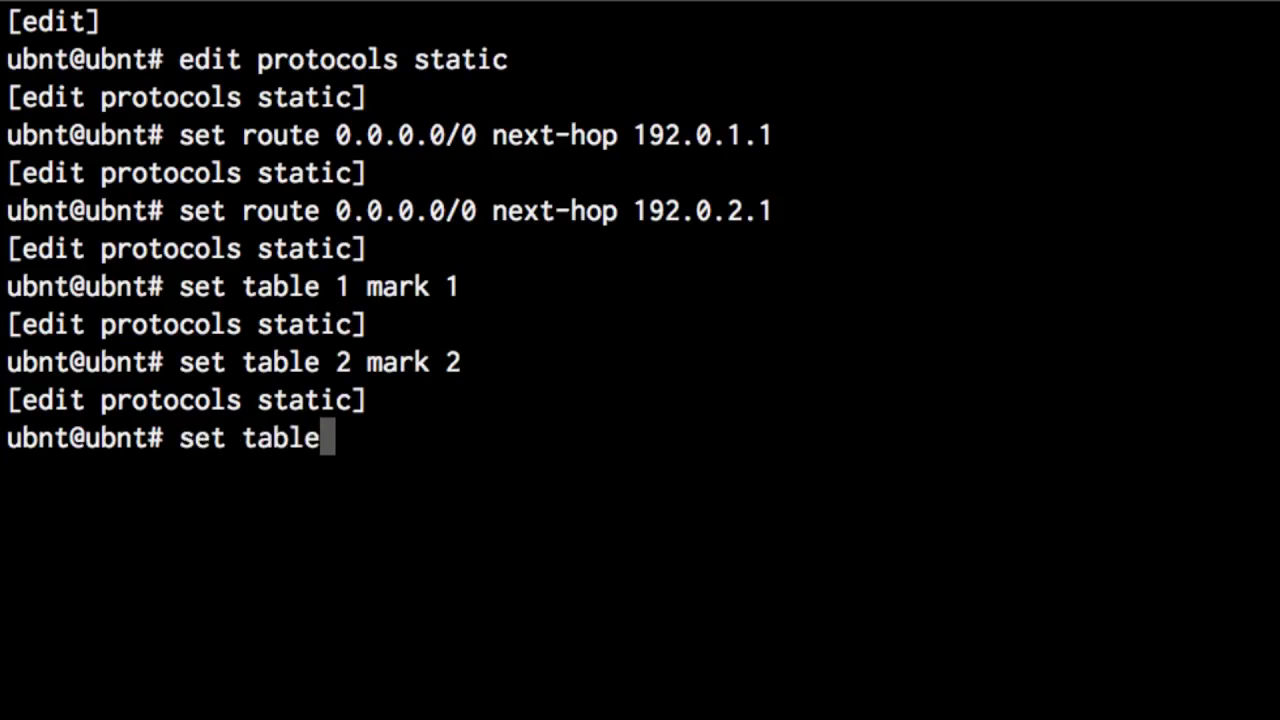
pyautogui.write(' 1 route 0.')
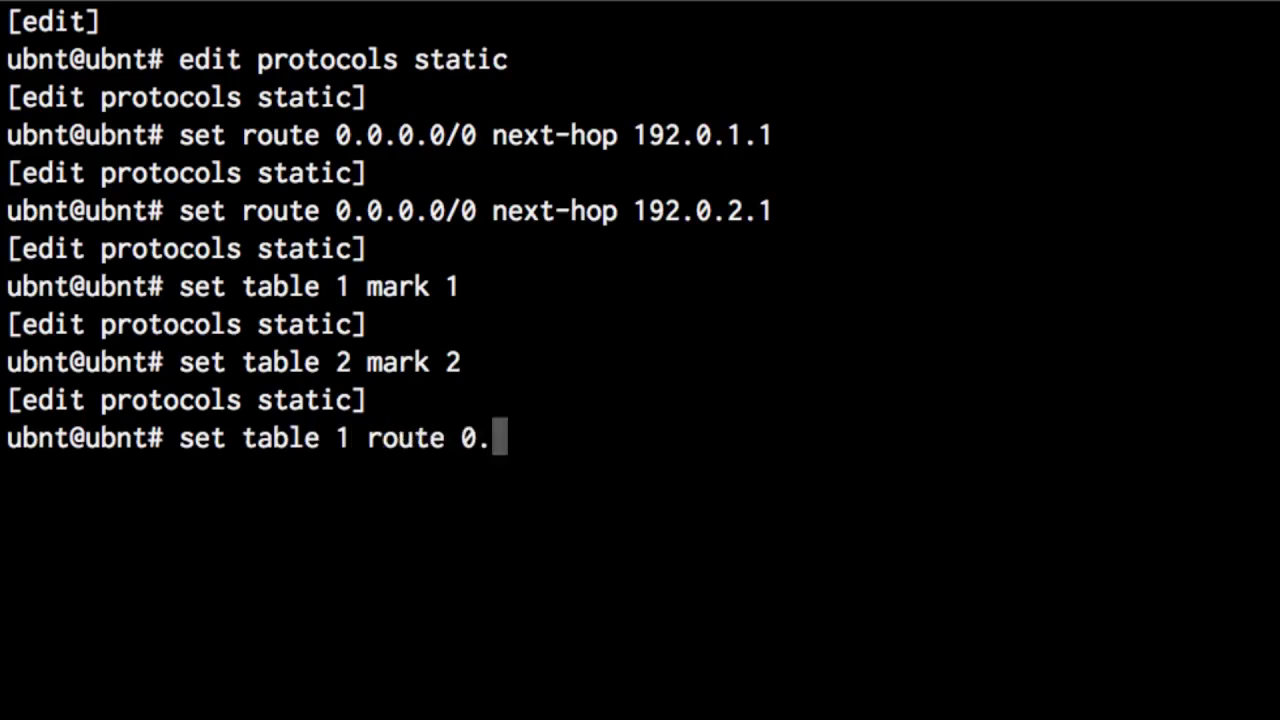
pyautogui.write('0.0.0/0 ')
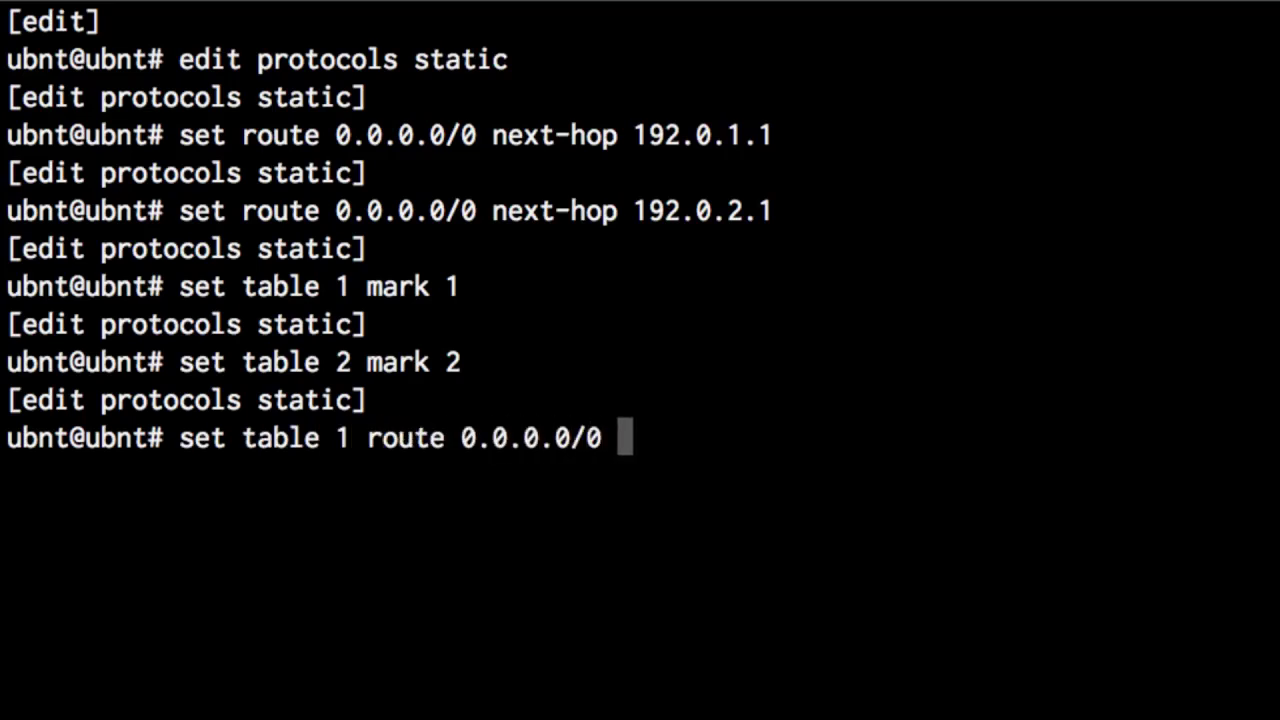
pyautogui.write('next-hop ')
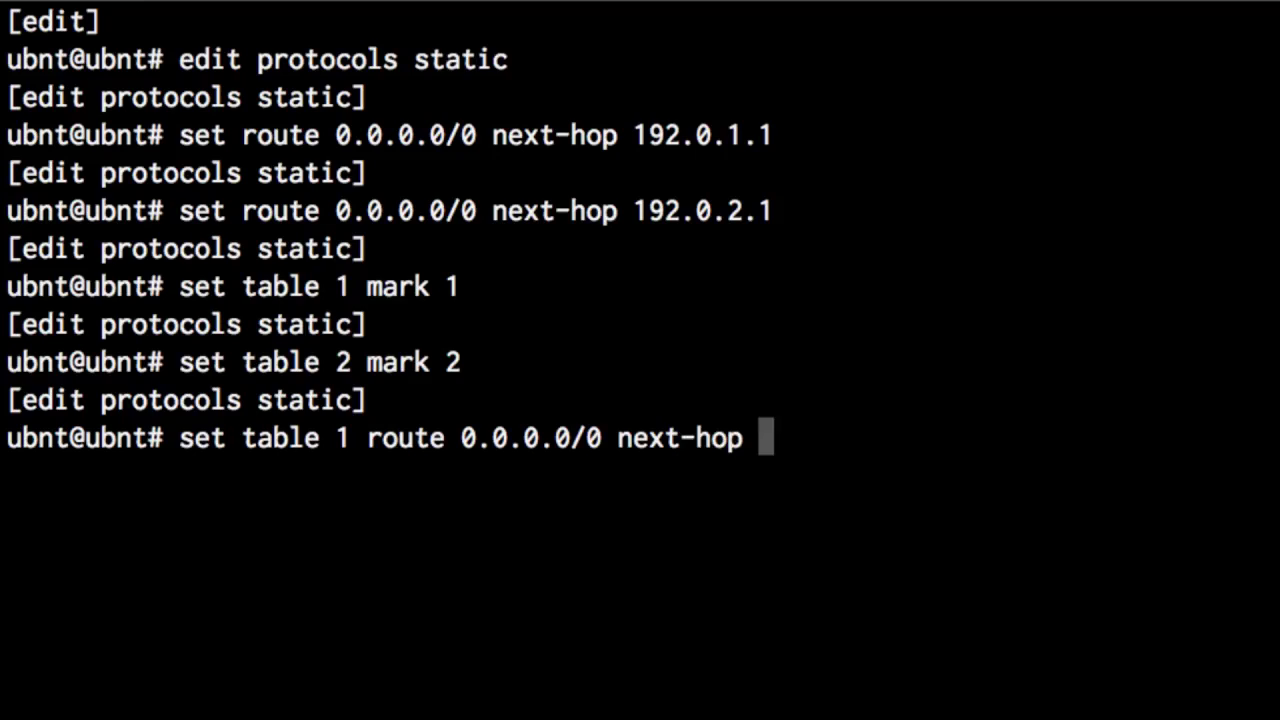
pyautogui.write('192.0.1.')
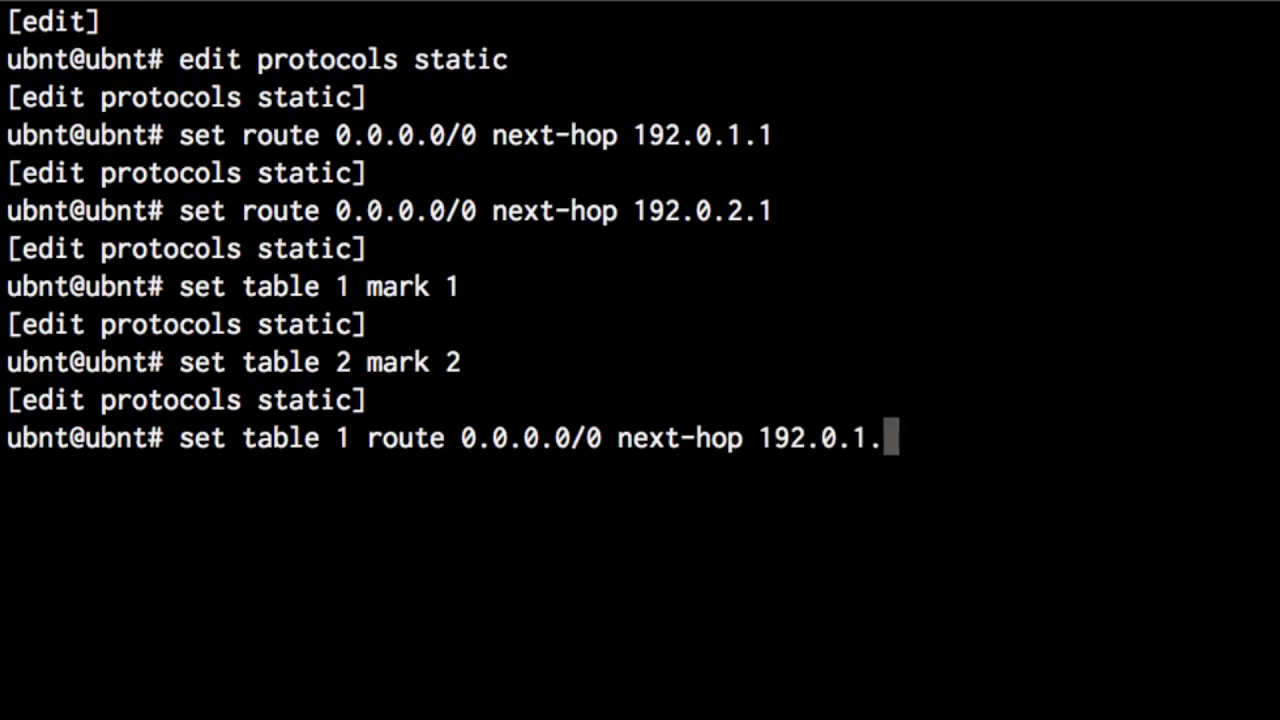
pyautogui.write('1')
pyautogui.press('Return')
pyautogui.press('Up')
pyautogui.press('Left')
pyautogui.press('Left')
pyautogui.press('BackSpace')
pyautogui.write('2')
pyautogui.press('Right')
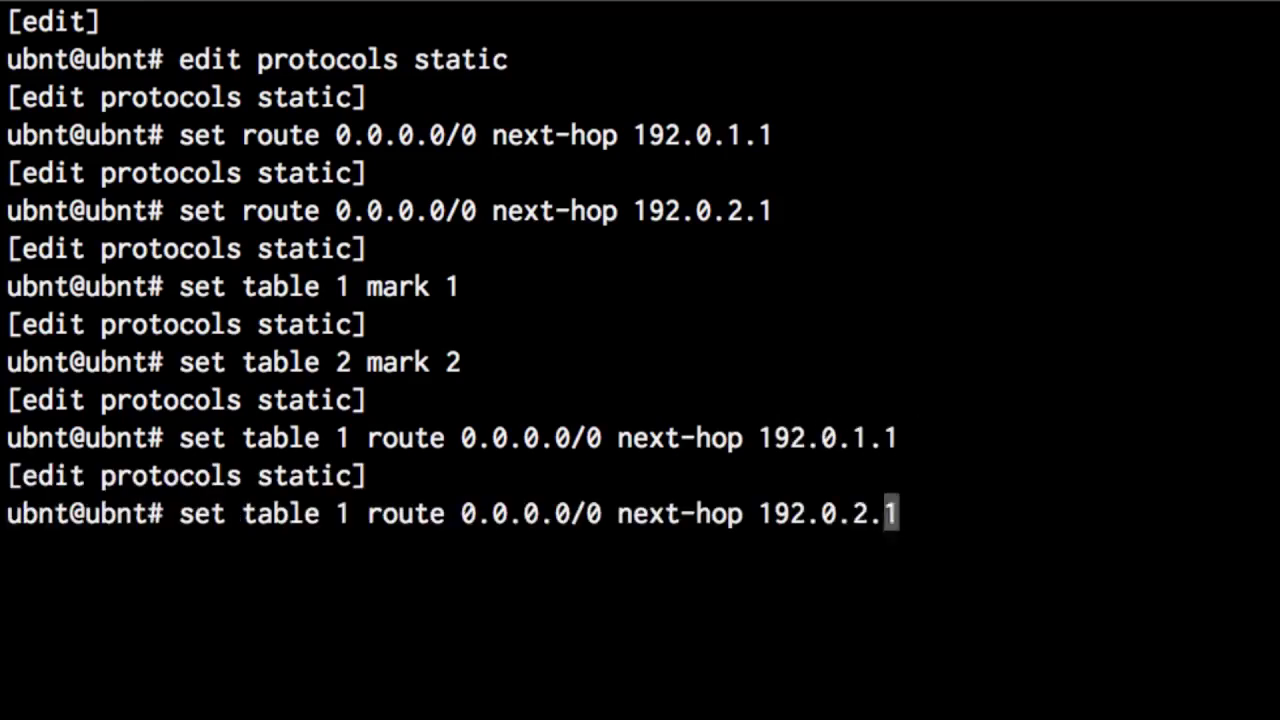
pyautogui.hotkey('alt', 'b')
pyautogui.hotkey('alt', 'b')
pyautogui.hotkey('alt', 'b')
pyautogui.press('Delete')
pyautogui.write('2')
pyautogui.press('Return')
# Step: Leave the static routing level and start editing the firewall modify ruleset 'balance'
pyautogui.write('clear')
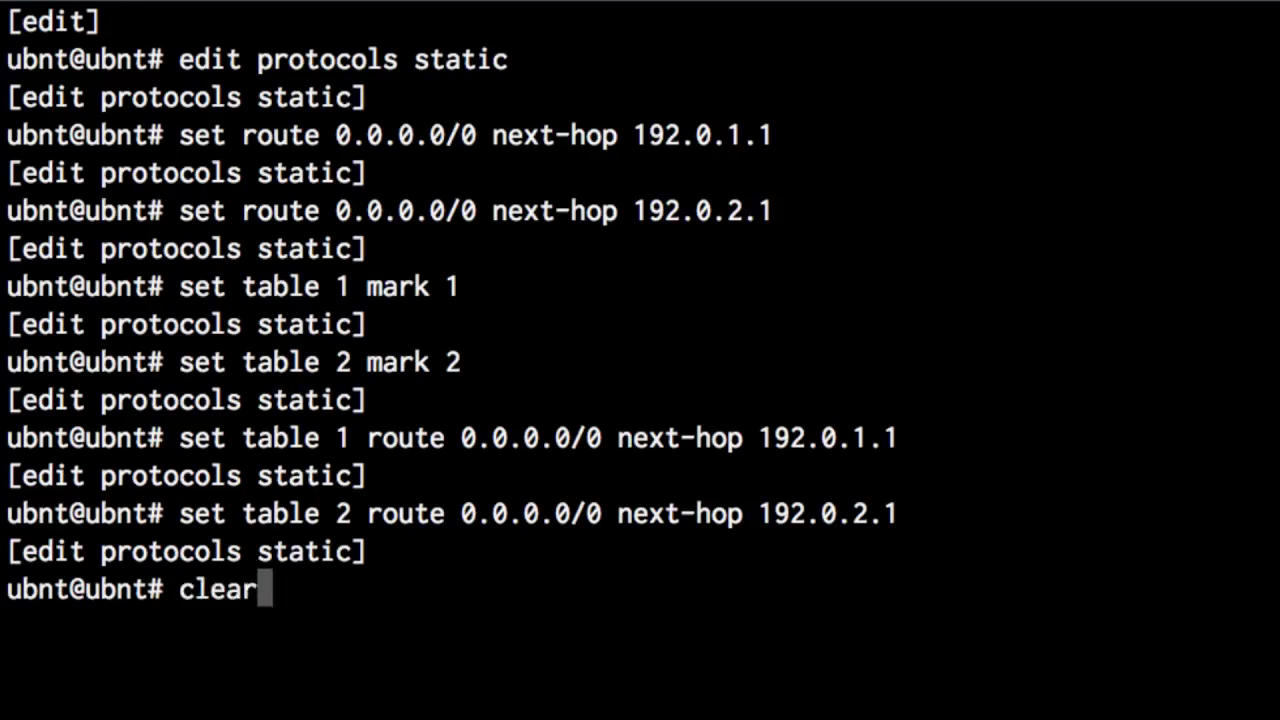
pyautogui.press('Return')
pyautogui.write('exit')
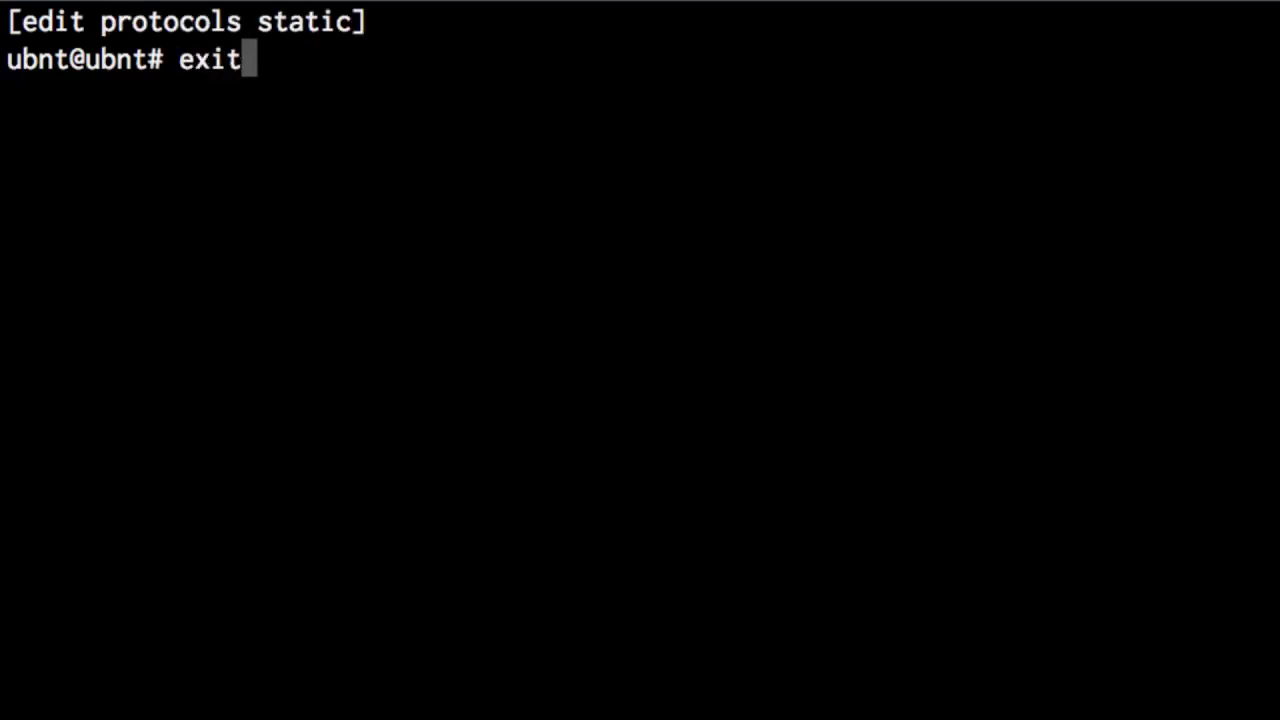
pyautogui.press('Return')
pyautogui.write('edit')
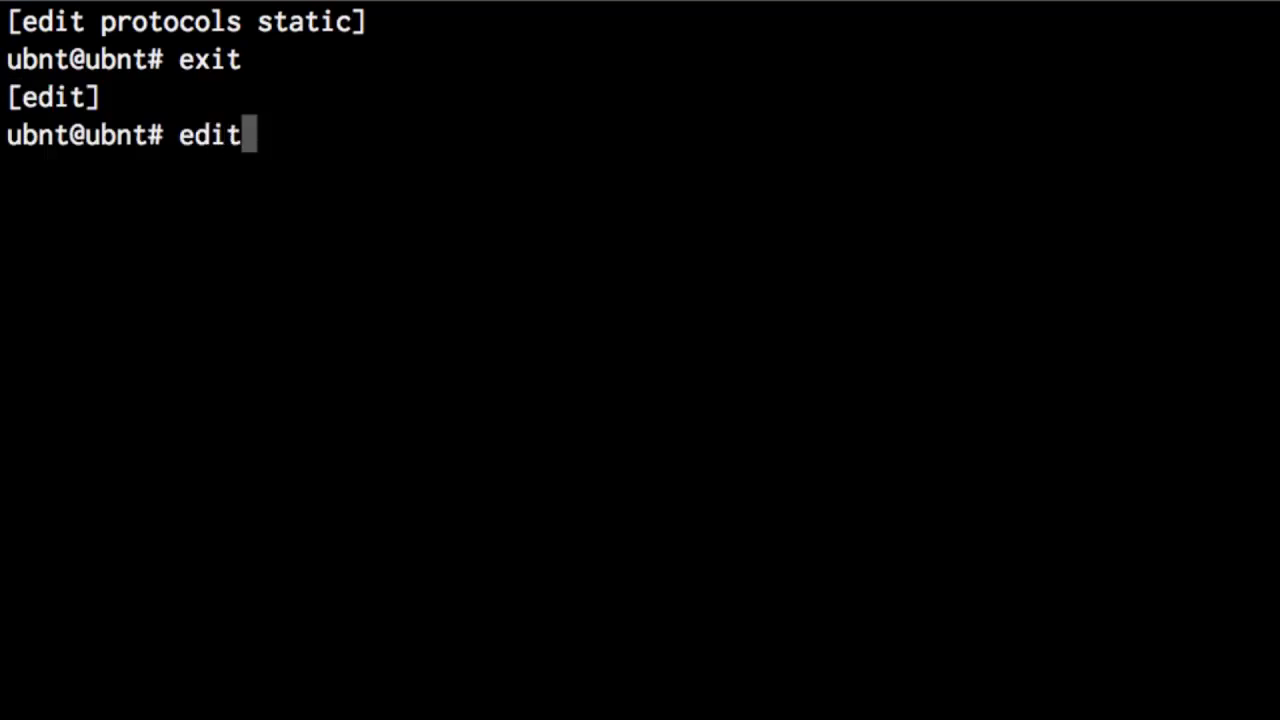
pyautogui.write(' firewall ')
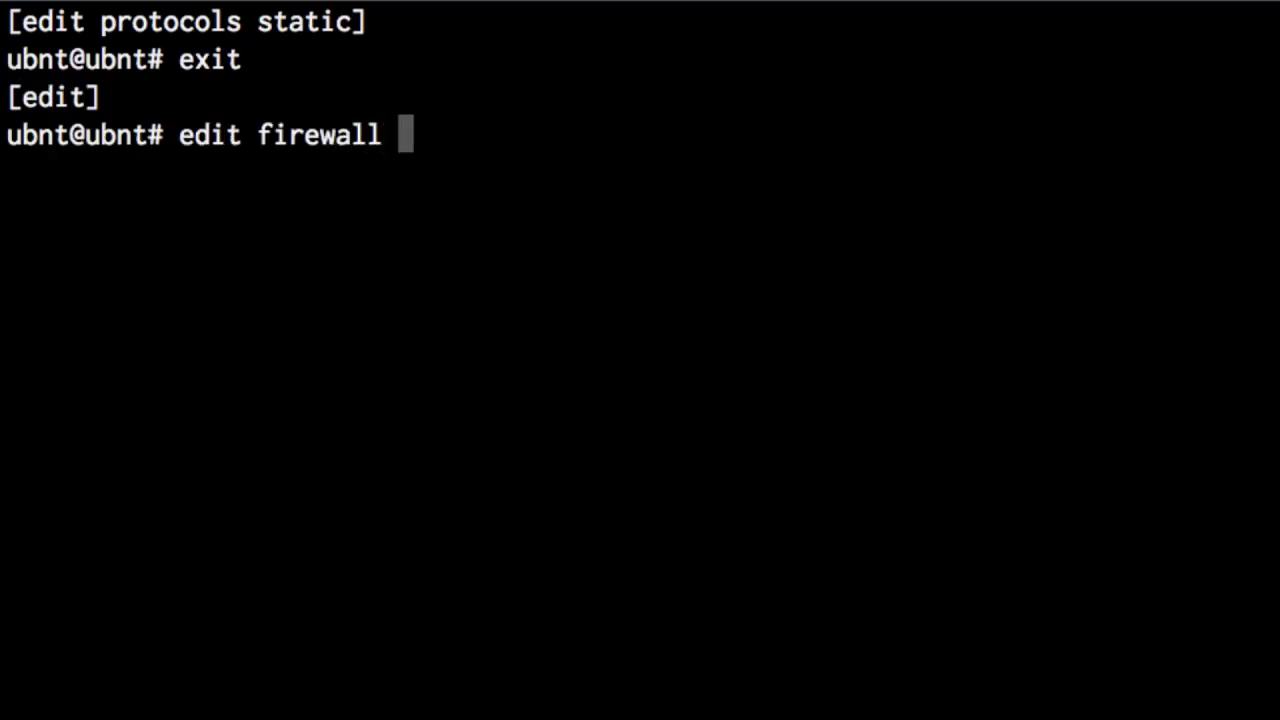
pyautogui.write('modify balance')
pyautogui.press('Return')
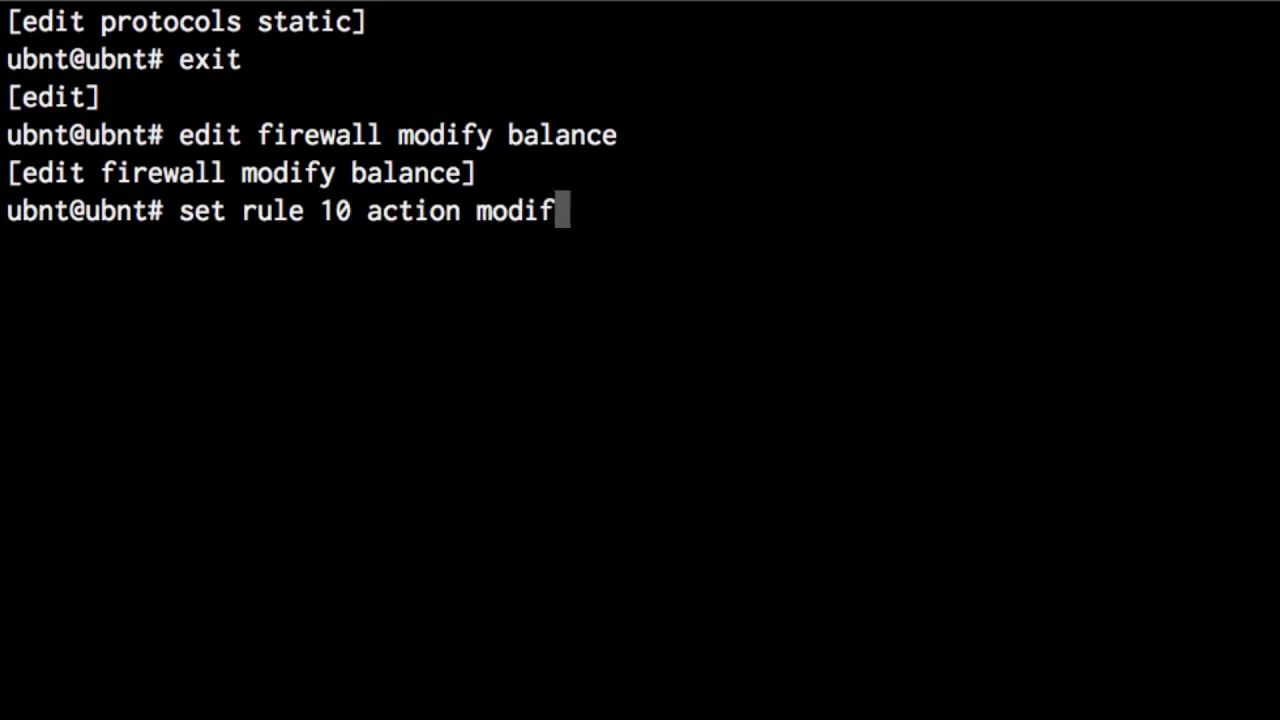
# Step: Make rule 10 a modify rule described 'restore mark from connection' that restores the connmark
pyautogui.press('Return')
pyautogui.write('set rule 10 descri')
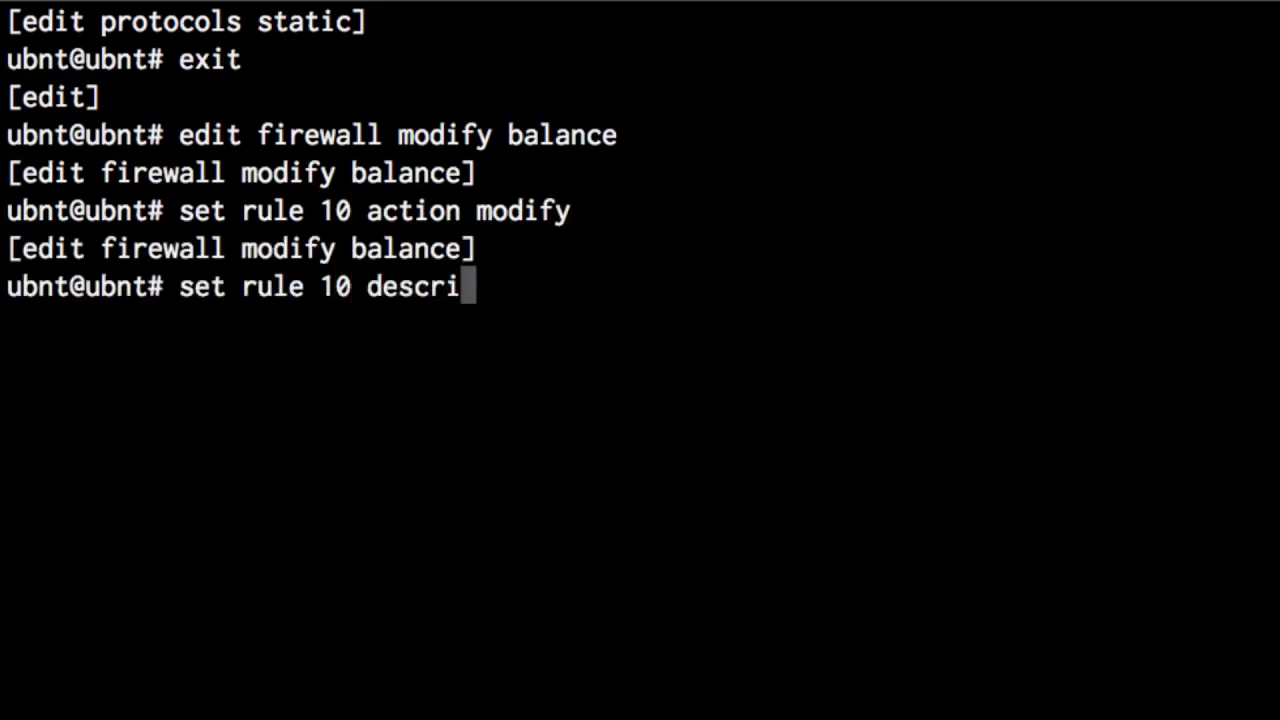
pyautogui.write("ption 'restore mark from connection'")
pyautogui.press('Return')
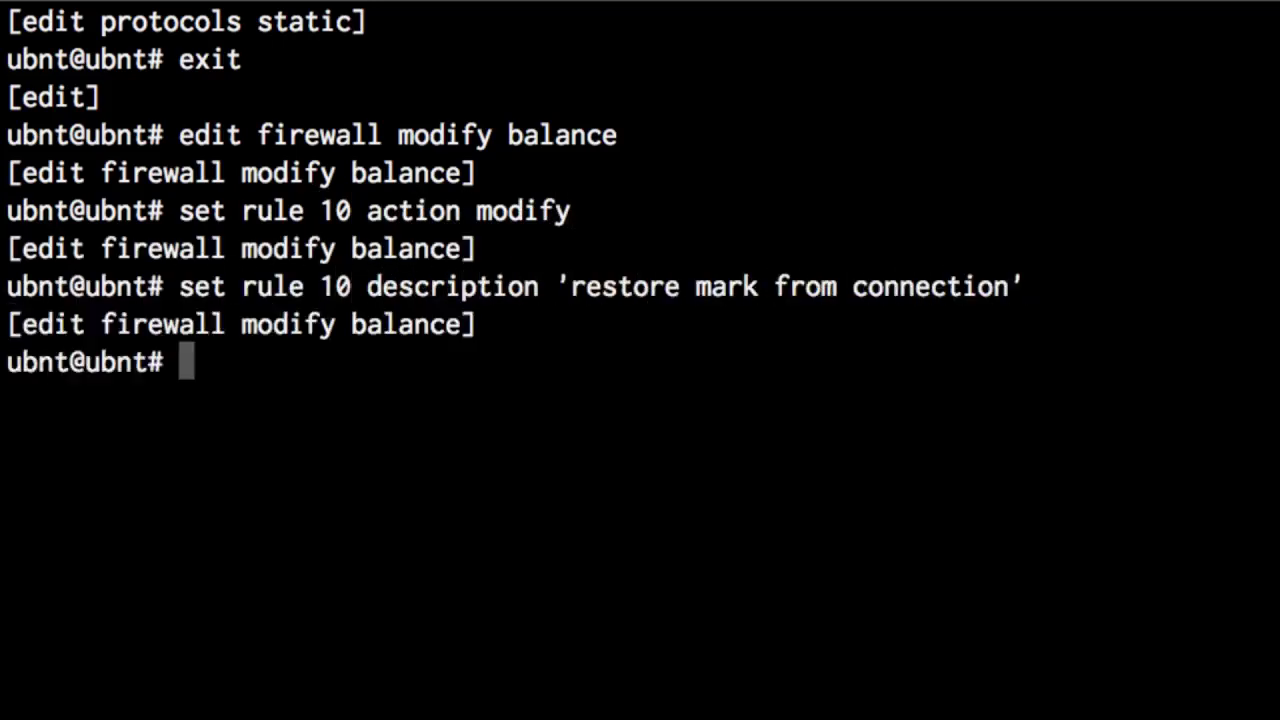
pyautogui.write('set rule 10 modify connmark restore-mark')
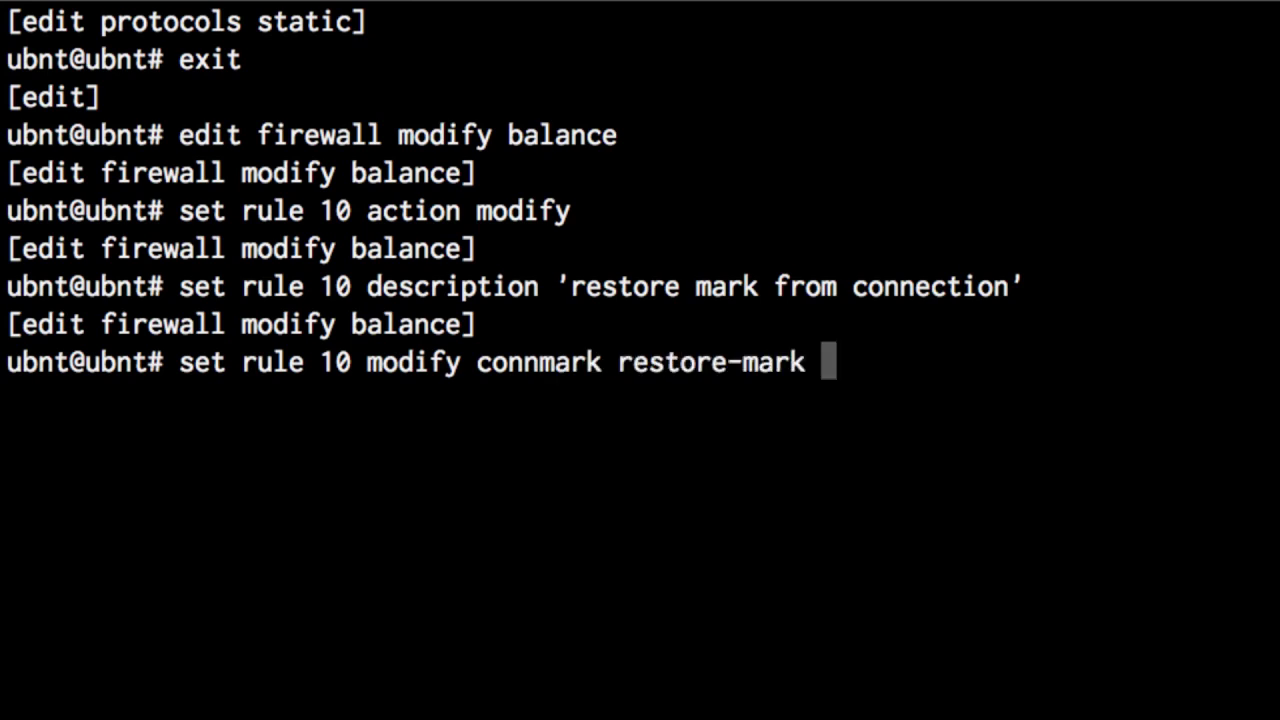
pyautogui.press('Return')
# Step: Add rule 20 accepting packets whose mark is not zero (mark !0), with a matching description
pyautogui.write('clear')
pyautogui.press('Return')
pyautogui.write('set rule 20 action accept')
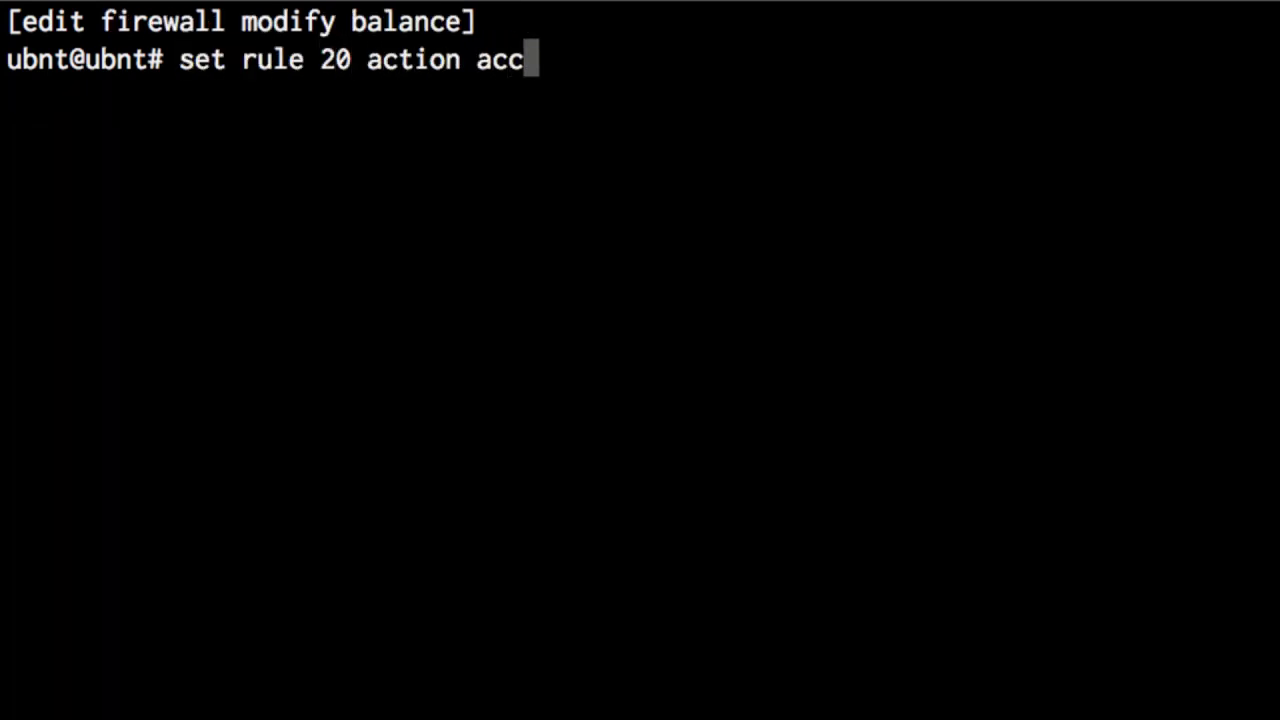
pyautogui.press('Return')
pyautogui.write("set rule 20 description 'accep")
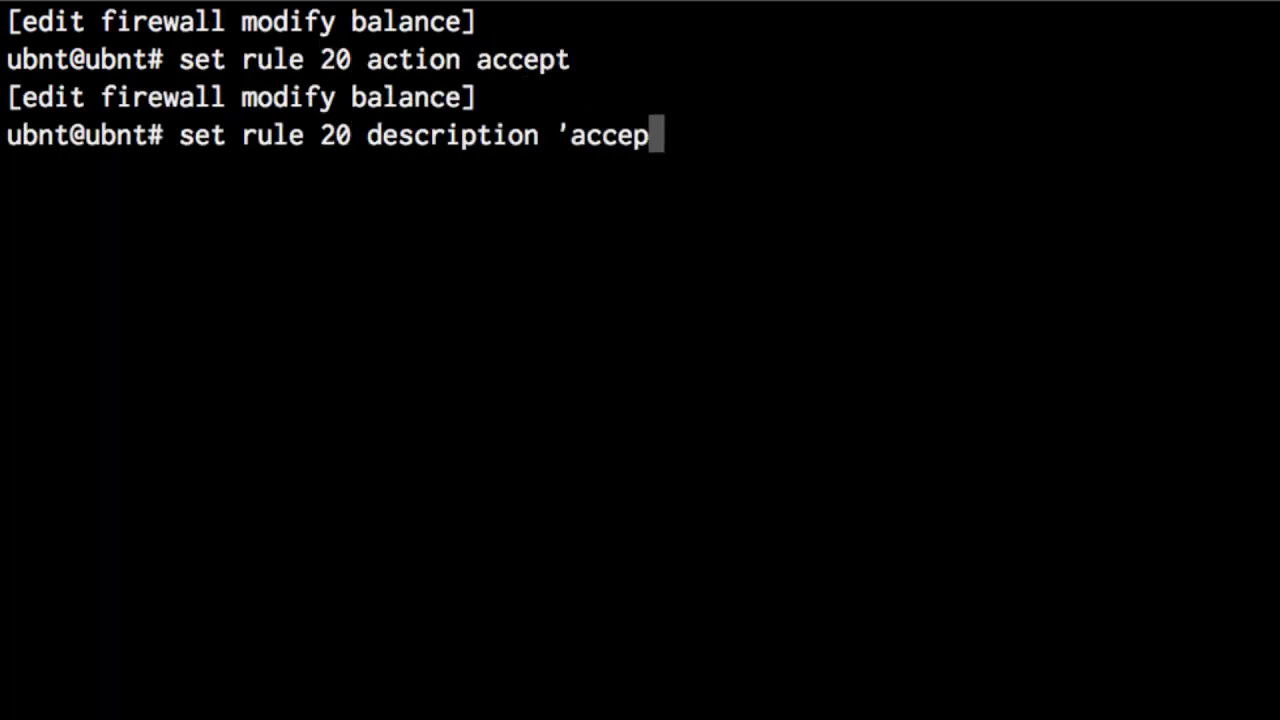
pyautogui.write("t the packet if the mark is not zero'")
pyautogui.press('Return')
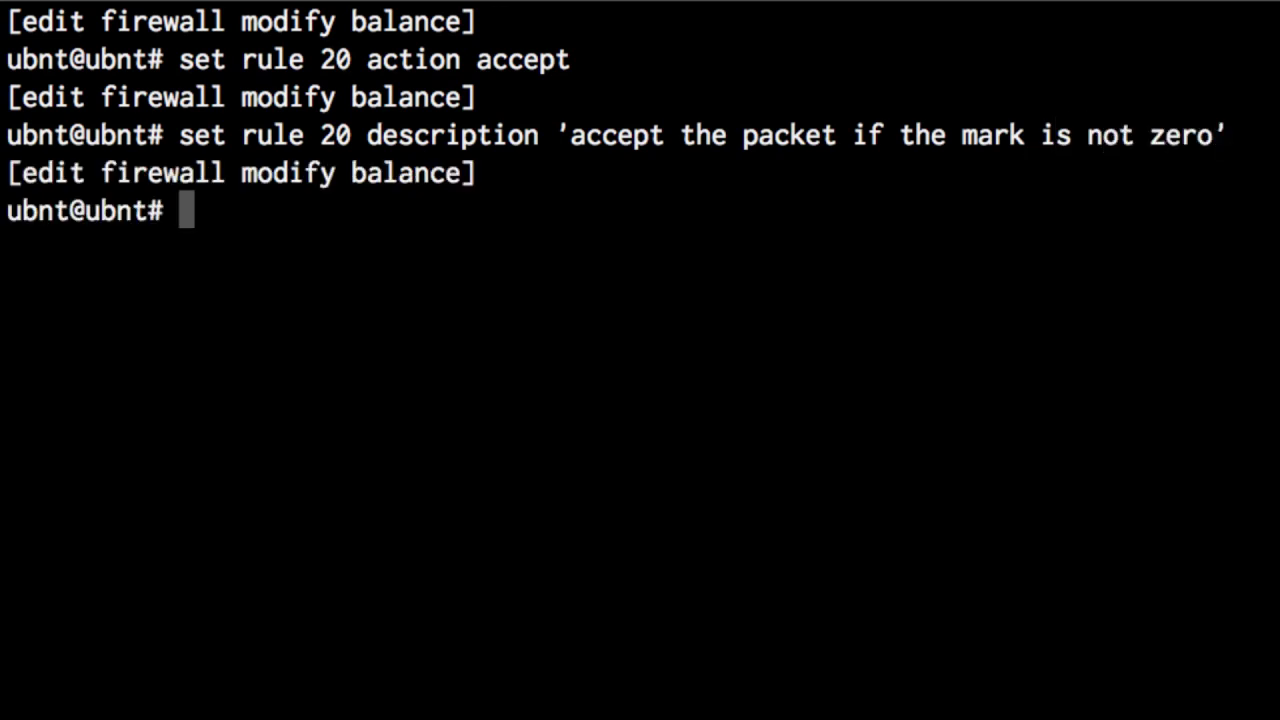
pyautogui.write('set rule 20 mark !0')
pyautogui.press('Return')
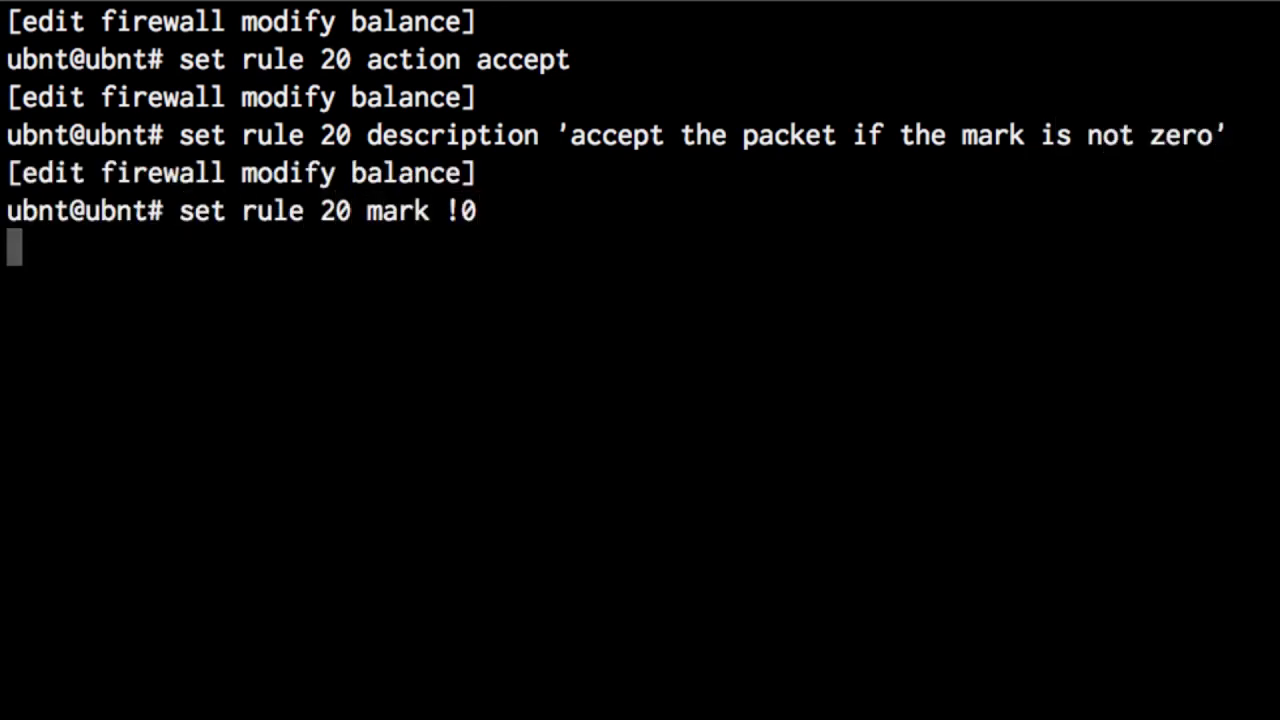
# Step: Add rule 30 marking 50% of new tcp_udp connections with mark 1
pyautogui.hotkey('ctrl', 'l')
pyautogui.write('set rule 30 action modify')
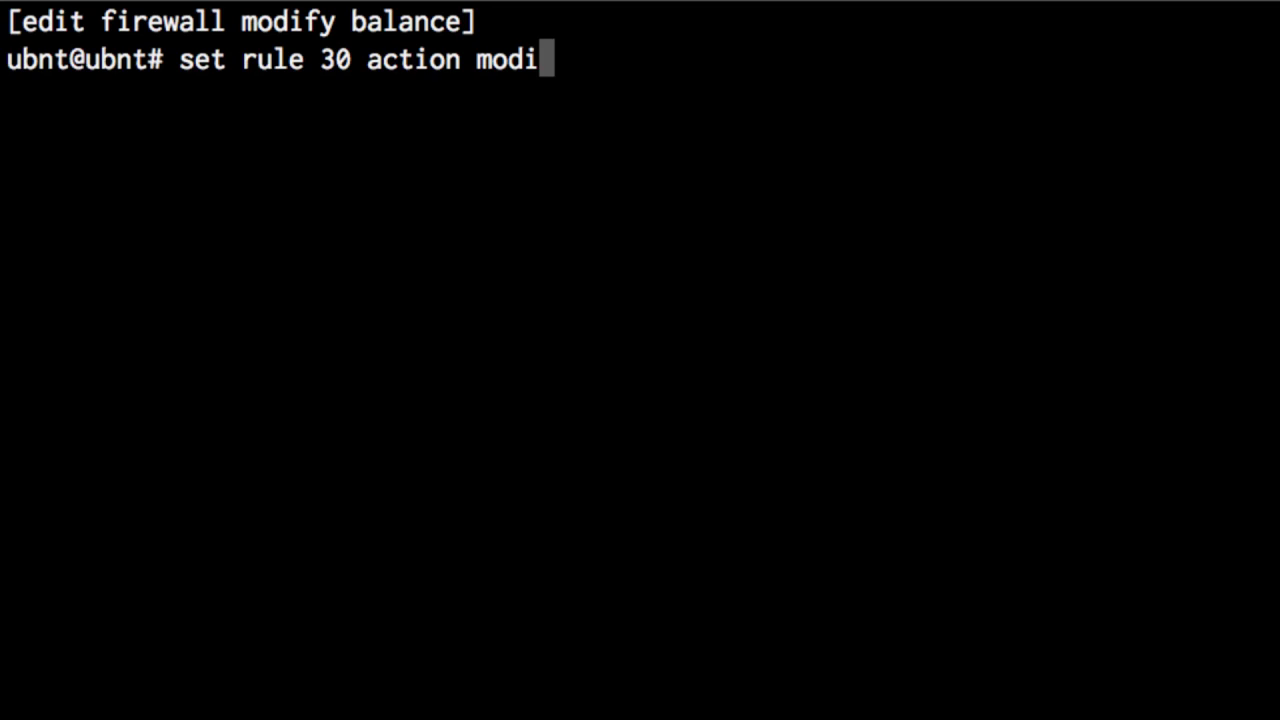
pyautogui.press('Return')
pyautogui.write("set rule 30 description 'for new connections mark 50% with mark 1'")
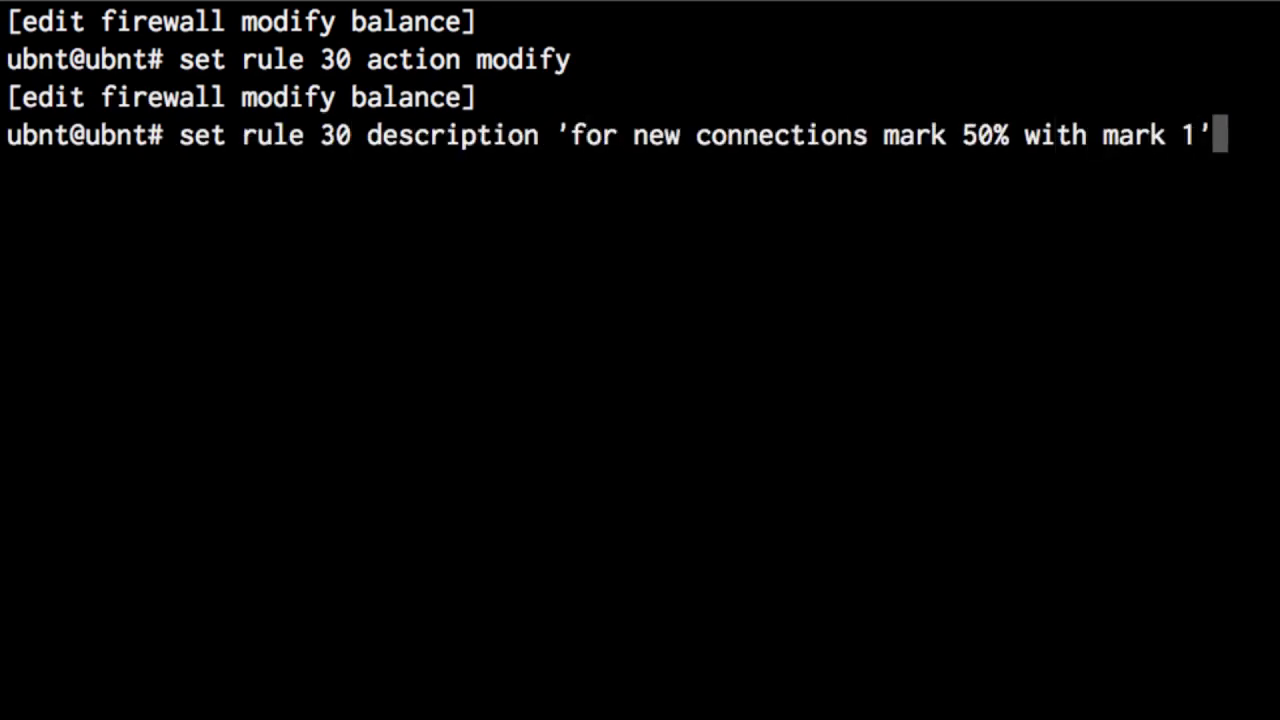
pyautogui.press('Return')
pyautogui.write('set rule 30 modify mark 1')
pyautogui.press('Return')
pyautogui.write('set rule 30 protocol tcp_udp')
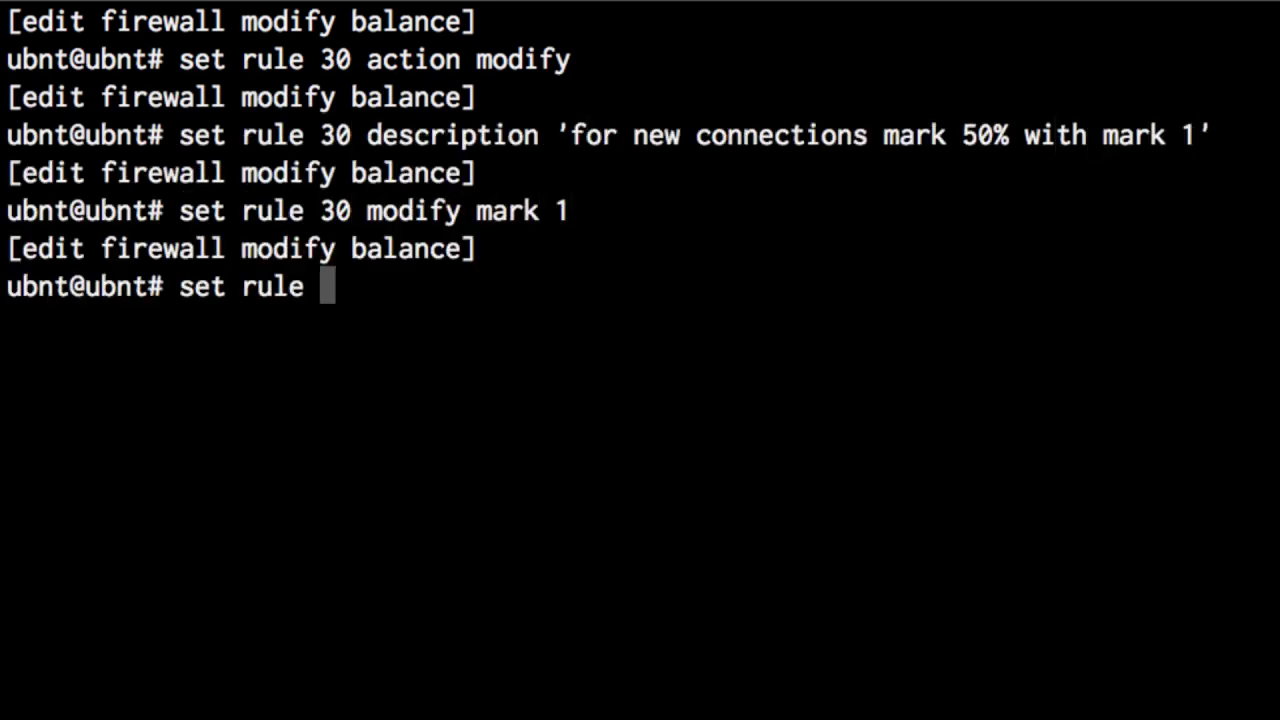
pyautogui.press('Return')
pyautogui.write('set rule 30 state new enable')
pyautogui.press('Return')
pyautogui.write('set rule 30 statistic probability 50%')
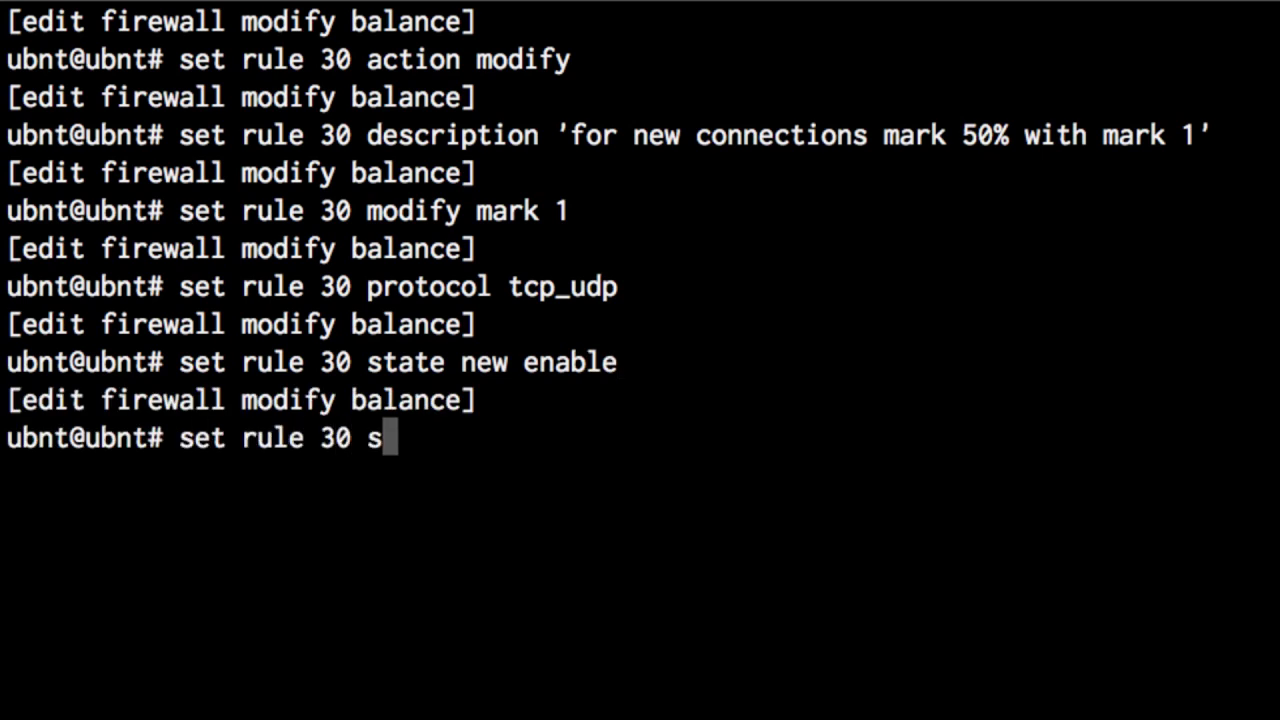
pyautogui.press('Return')
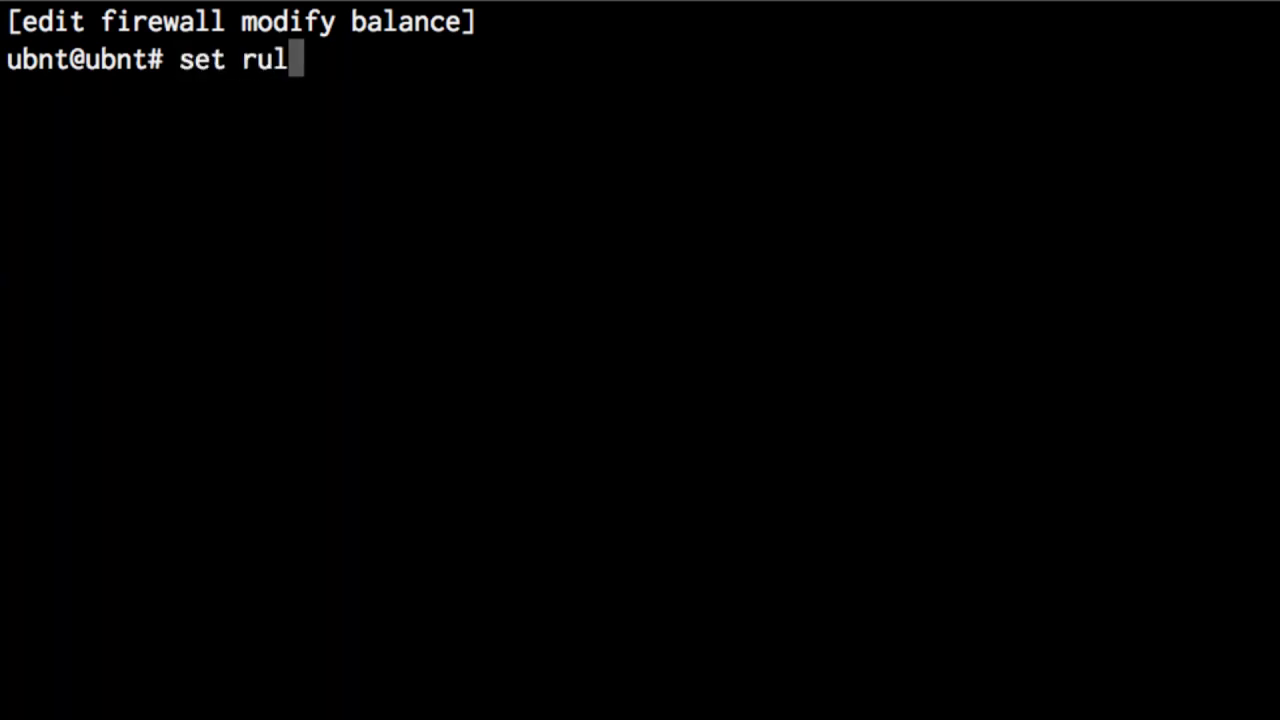
# Step: Add rule 40 re-marking new tcp_udp packets with mark 0 to mark 2
pyautogui.write('e 40 action modify')
pyautogui.press('Return')
pyautogui.write("set rule 40 description 'for packets with mark zero, mark")
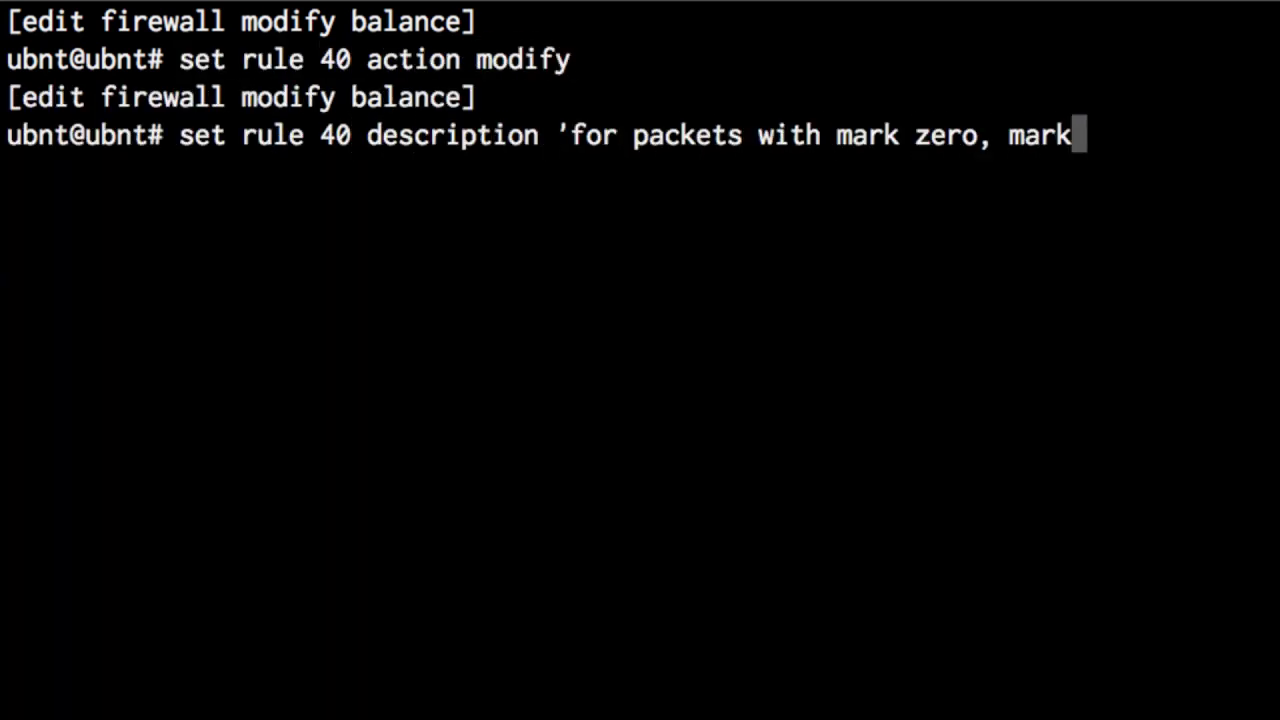
pyautogui.write(" with 2'")
pyautogui.press('Return')
pyautogui.write('set rule 40 mark 0')
pyautogui.press('Return')
pyautogui.write('set rule 40 modify mark 2')
pyautogui.press('Return')
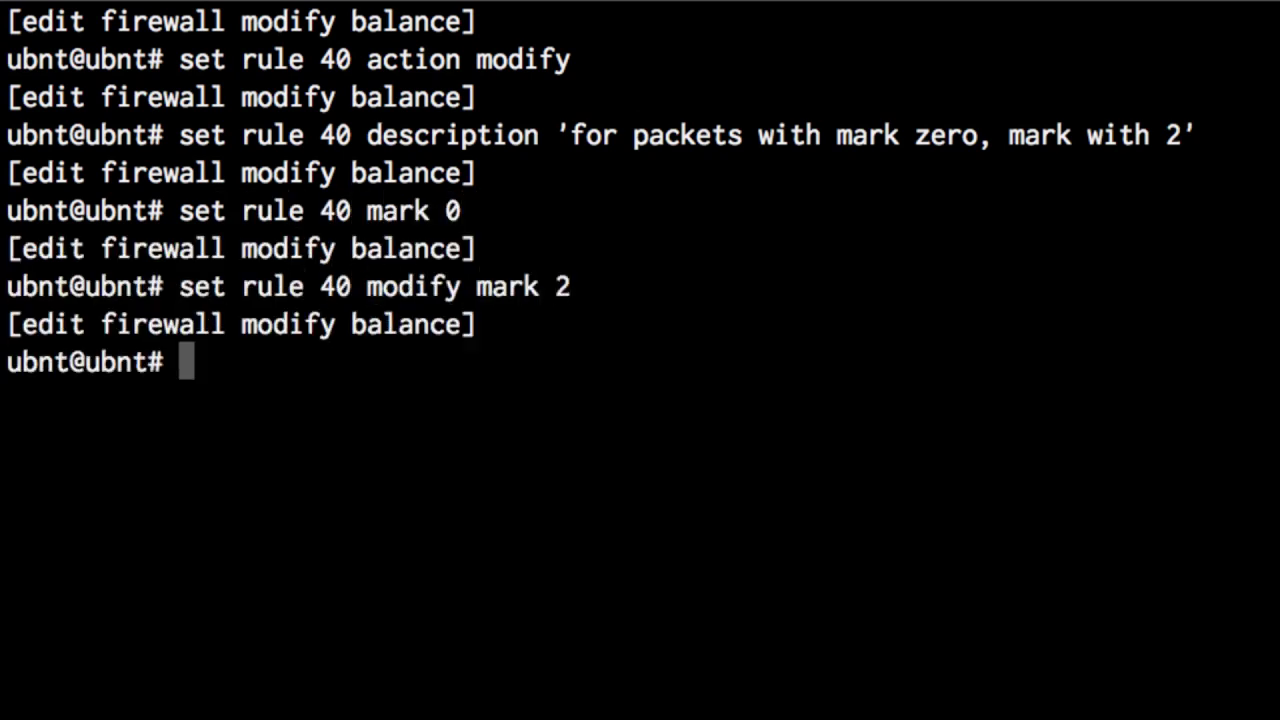
pyautogui.write('set rule 40 protocol tcp_udp')
pyautogui.press('Return')
pyautogui.write('set rule 40 state new enable')
pyautogui.press('Return')
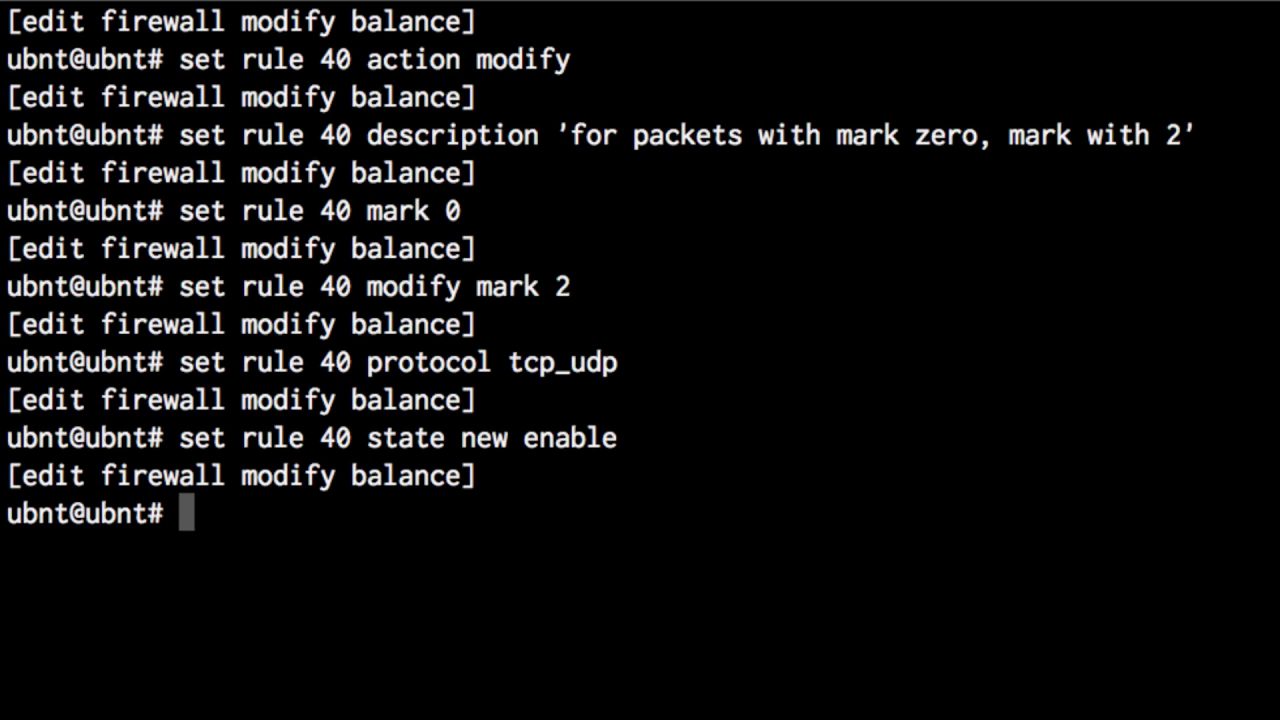
# Step: Add rule 50 saving the packet mark to the connection mark, then exit to the top level
pyautogui.write('set ru')
pyautogui.hotkey('ctrl', 'l')
pyautogui.write('le 50 action modify')
pyautogui.press('Return')
pyautogui.write('set rule 50')
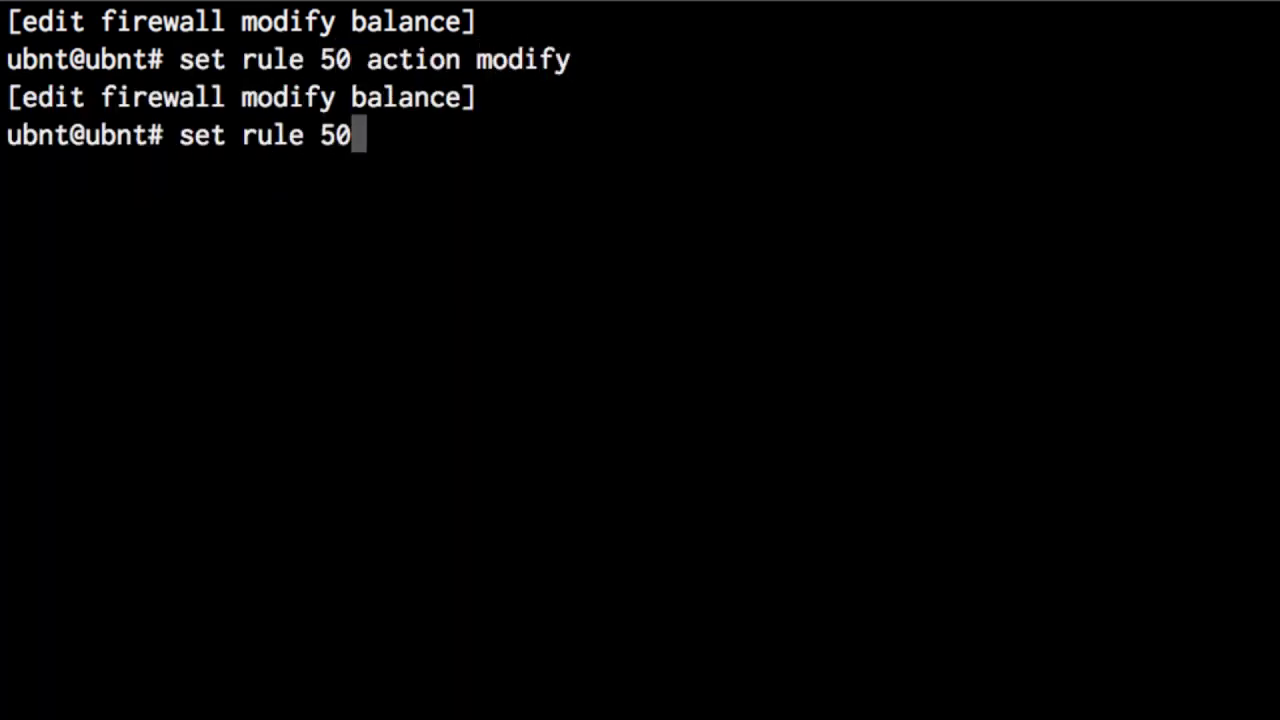
pyautogui.write(" description 'save the packet mark to the connection mark'")
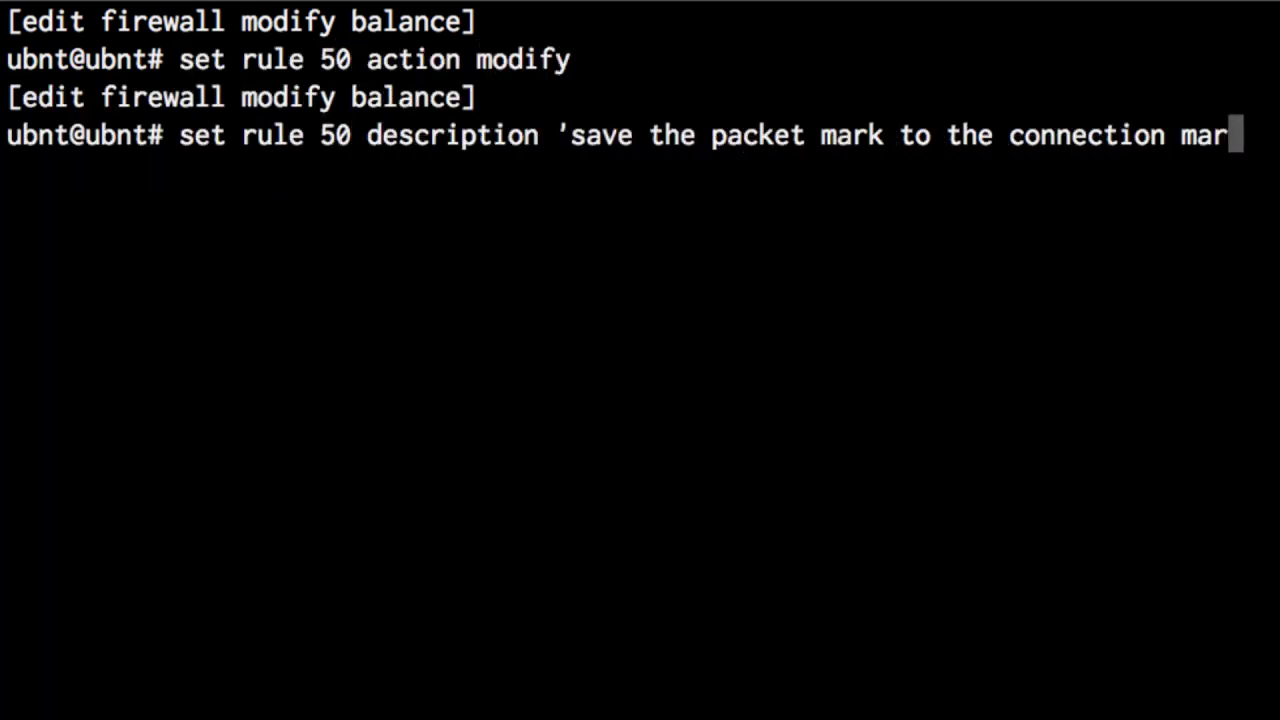
pyautogui.press('Return')
pyautogui.write('set rule 50 modify connmark save-mark')
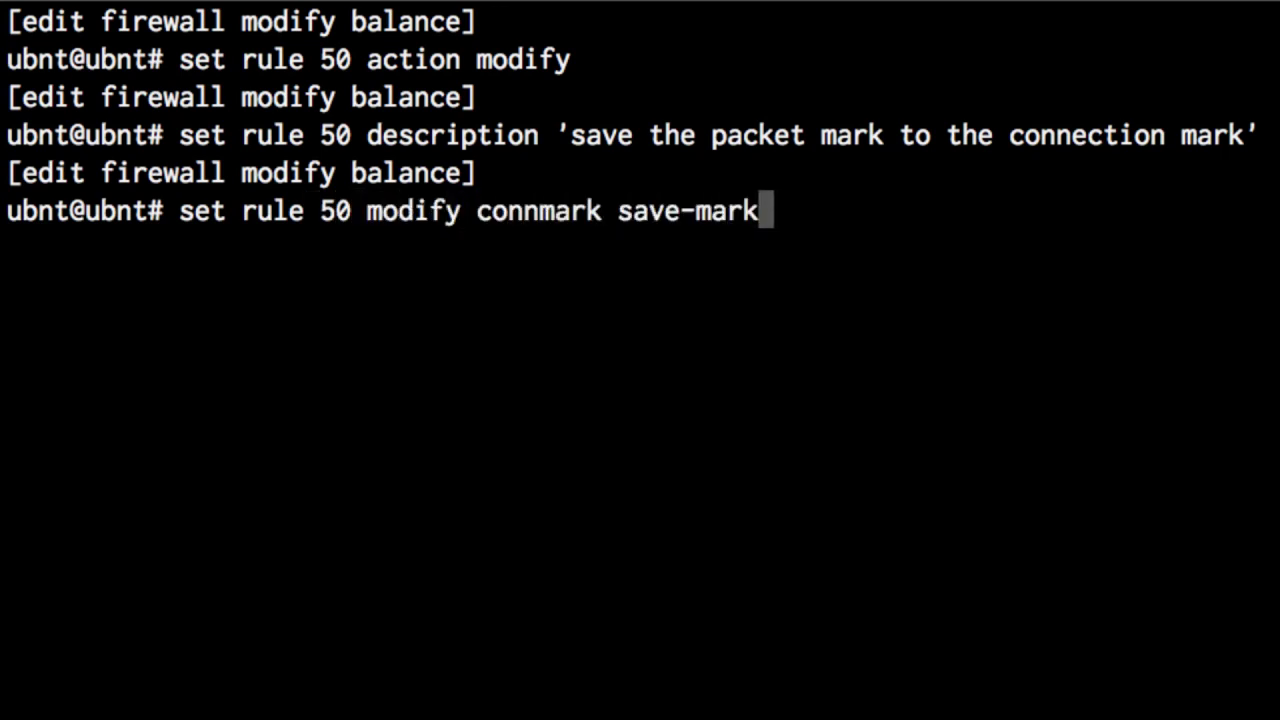
pyautogui.press('Return')
pyautogui.write('ex')
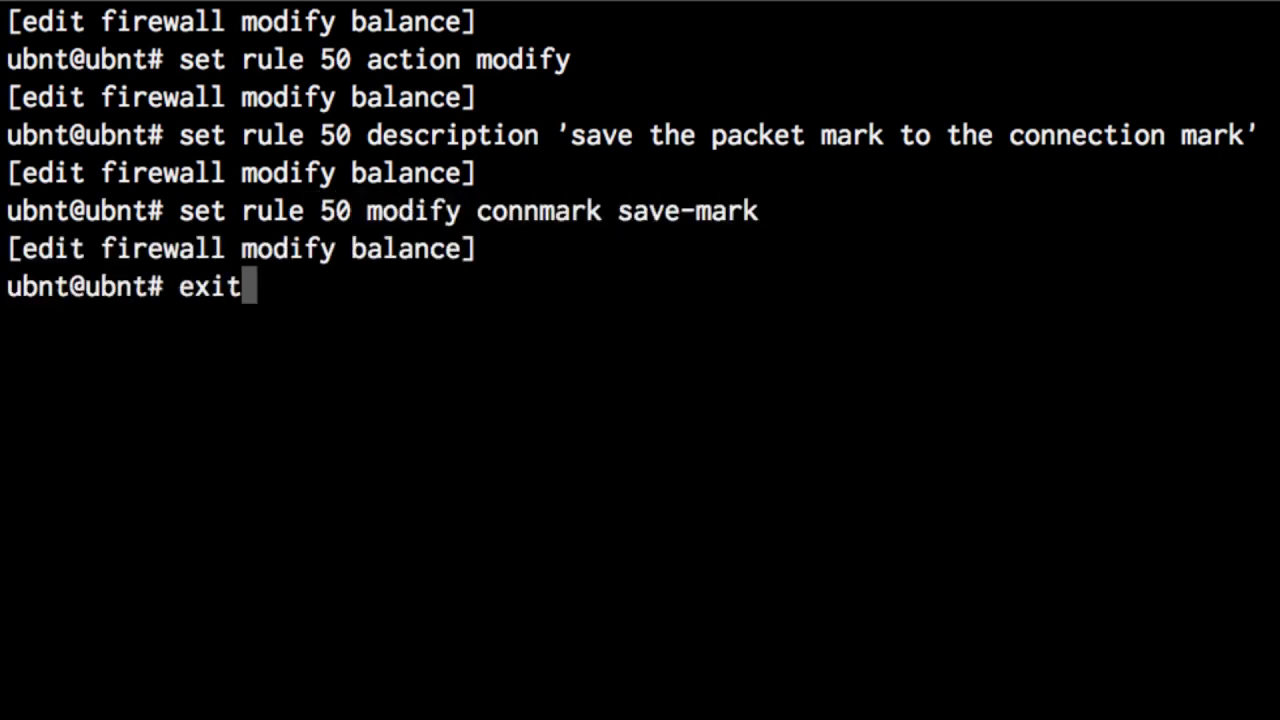
pyautogui.write('it')
pyautogui.press('Return')
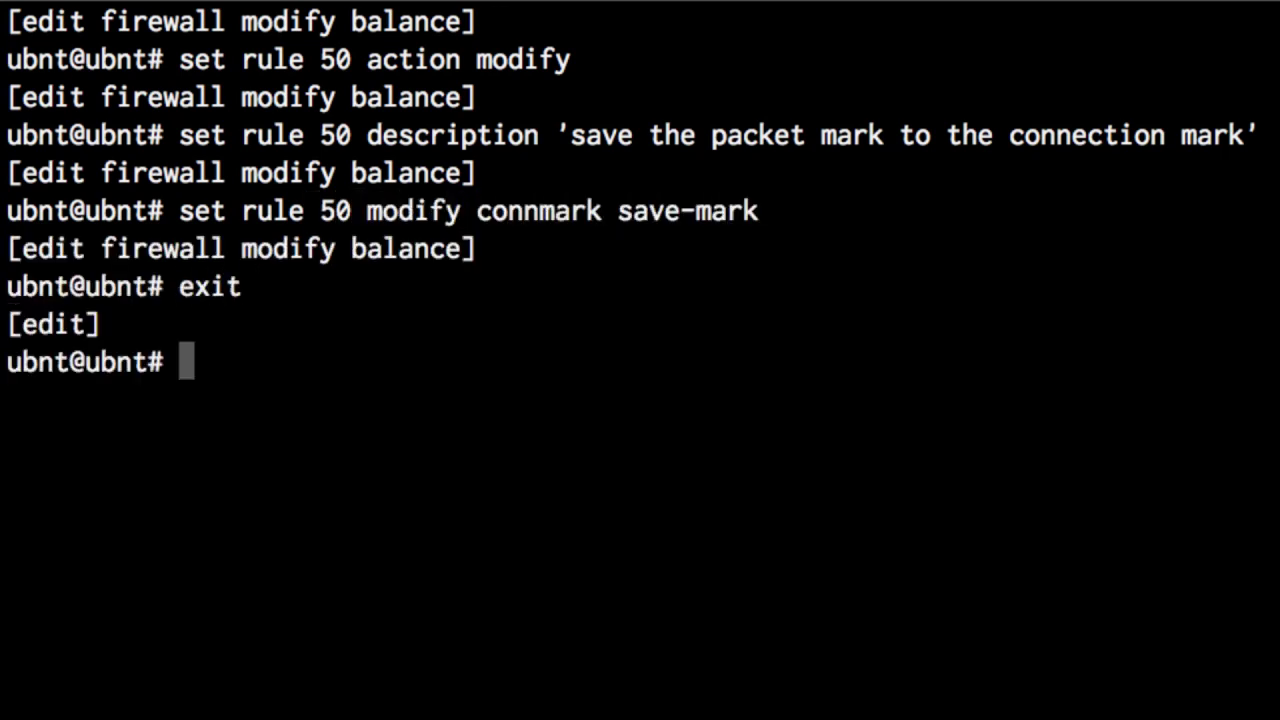
# Step: Apply modify ruleset balance inbound on eth0, then run 'commit; save; exit'
pyautogui.write('clear')
pyautogui.press('Return')
pyautogui.write('set ')
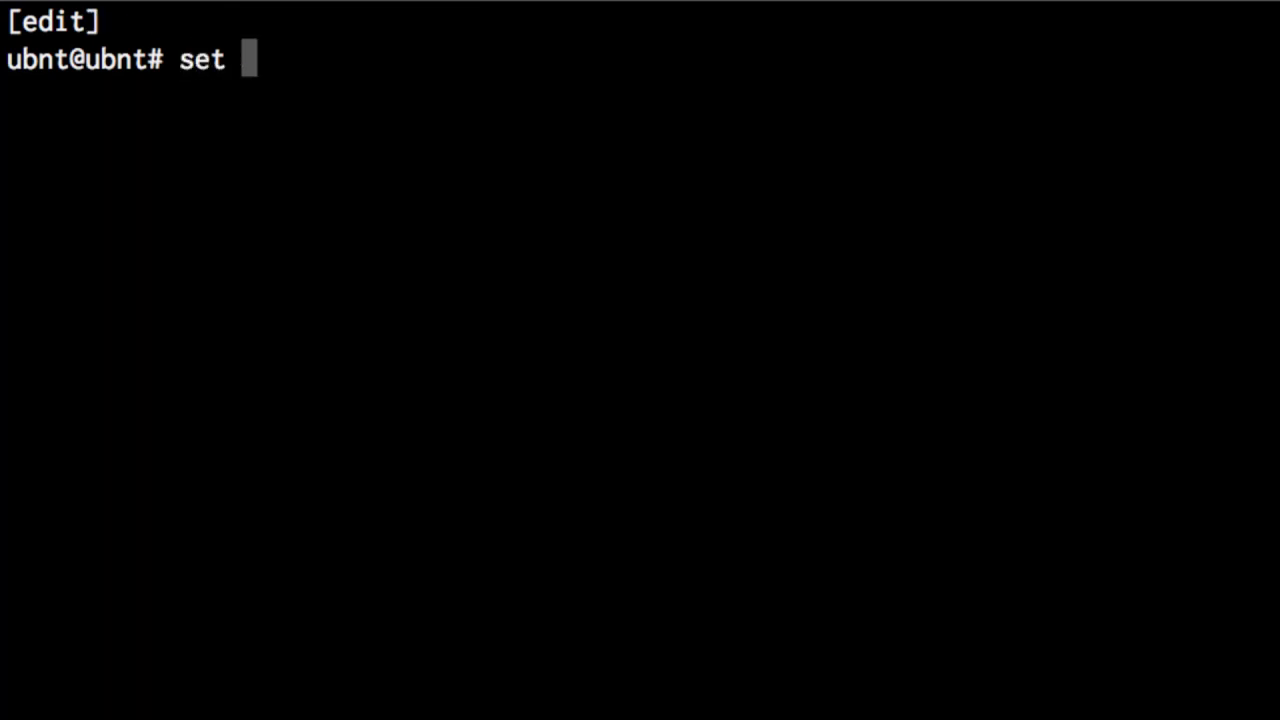
pyautogui.write('interfaces ethernet eth')
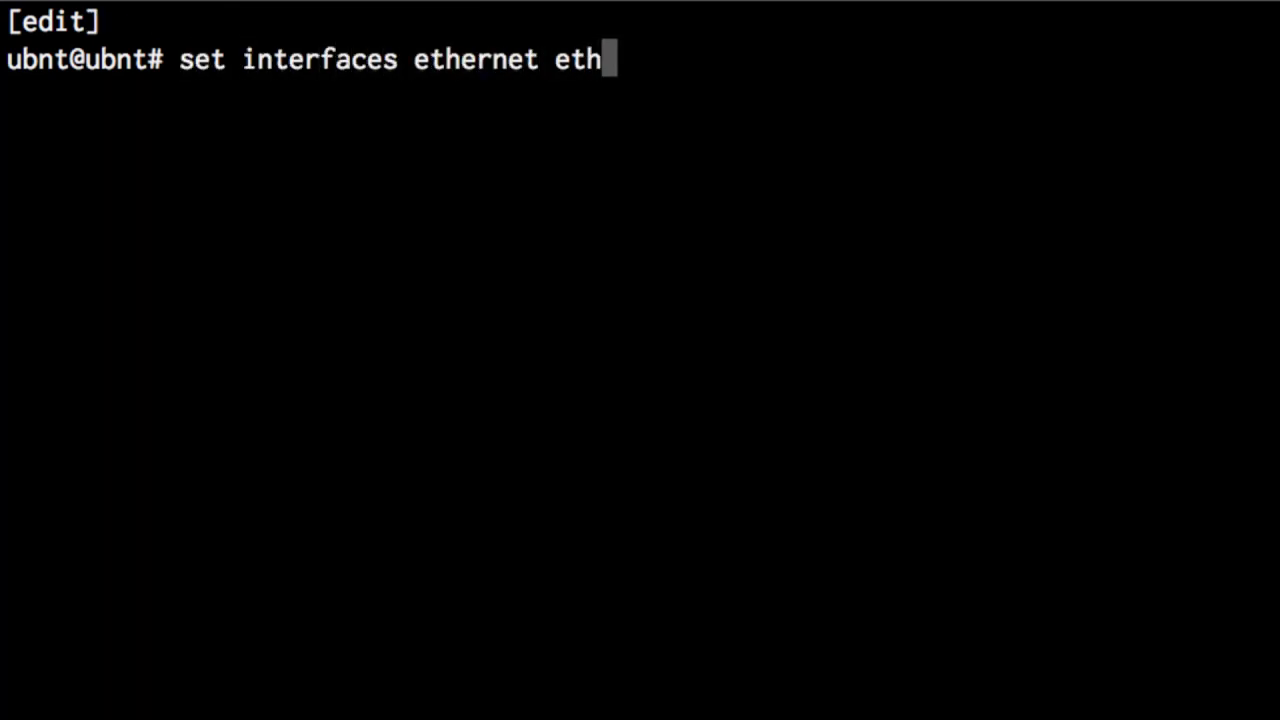
pyautogui.write('0 firewall in modify ')
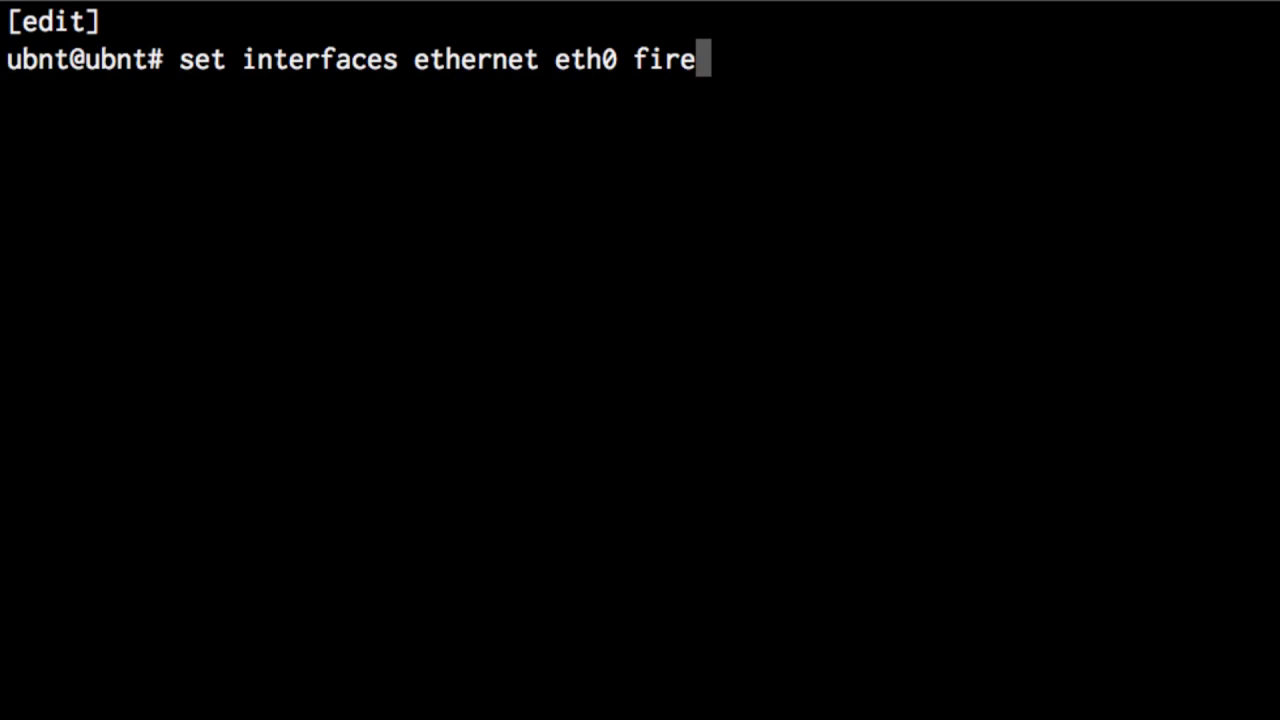
pyautogui.write('balance')
pyautogui.press('Return')
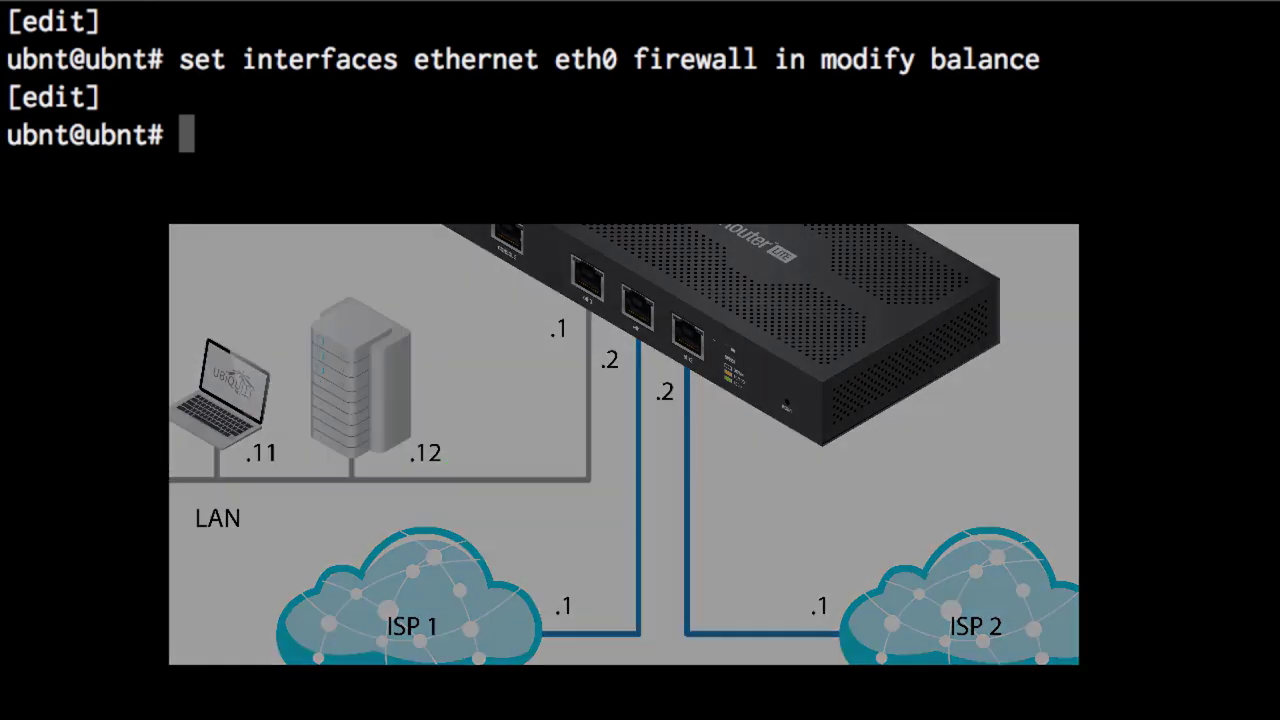
pyautogui.write('commit; save;')
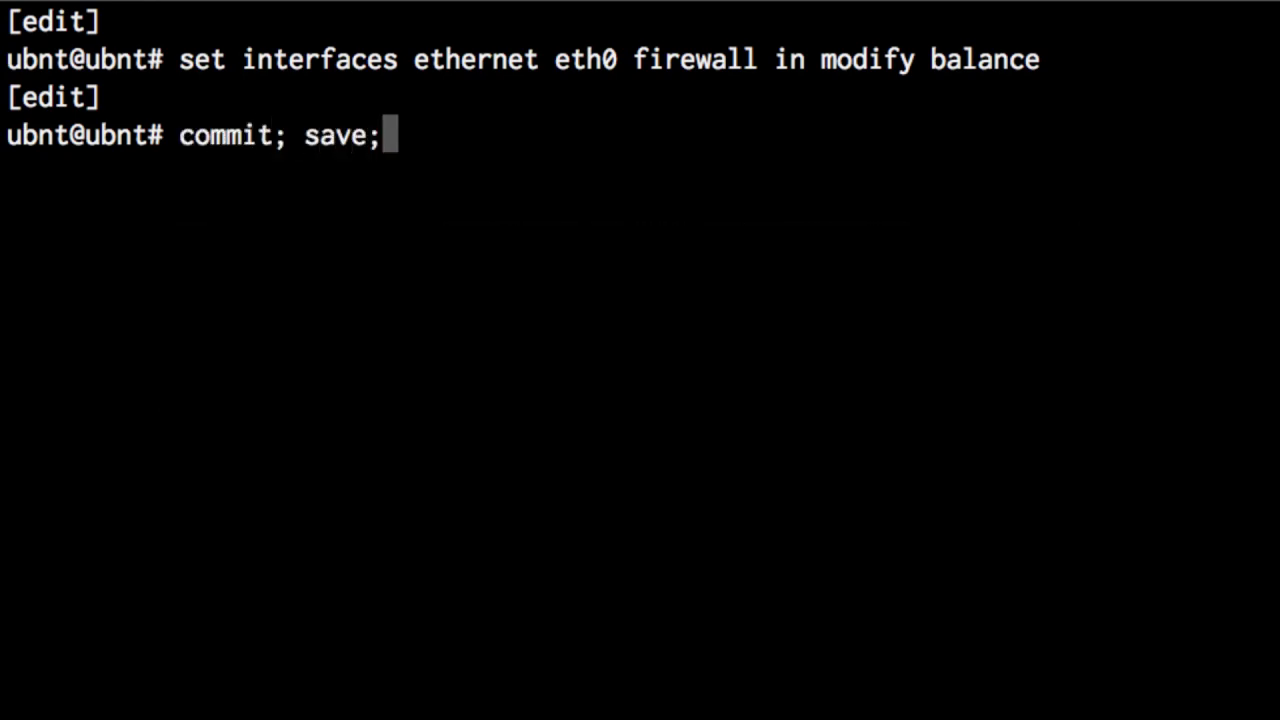
pyautogui.write(' exit')
pyautogui.press('Return')
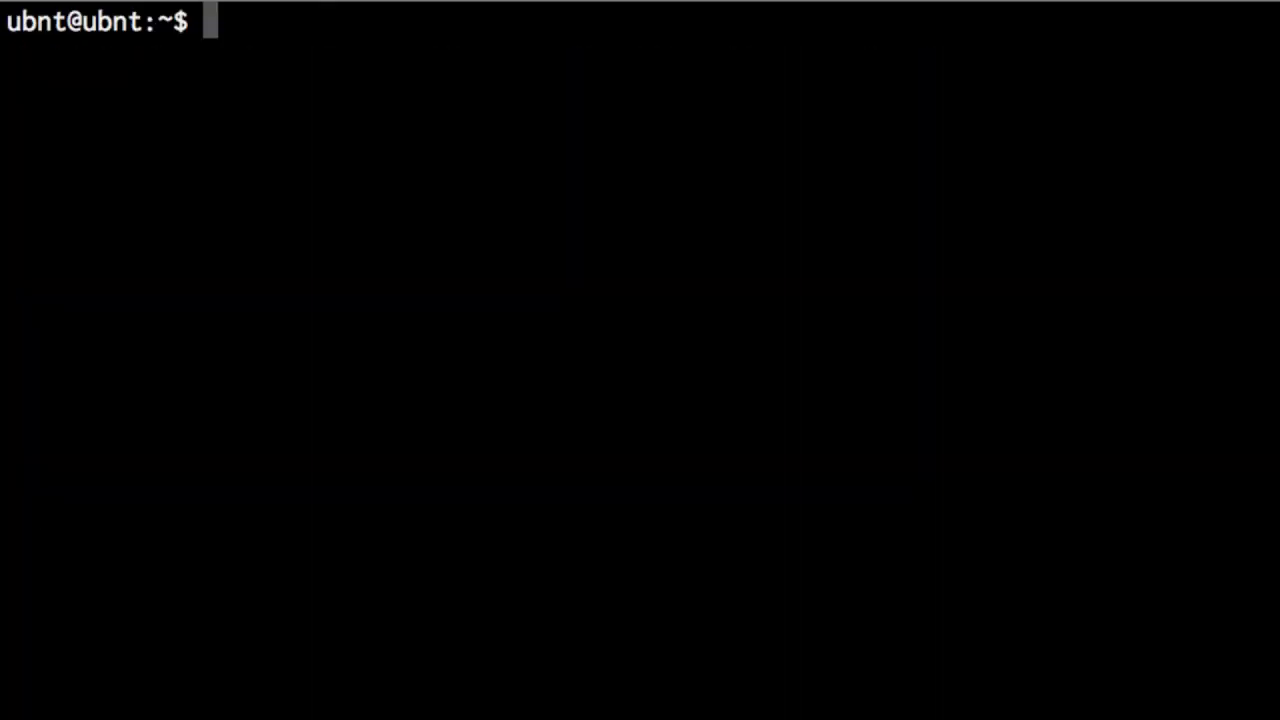
# Step: Enter 'show firewall modify statistics' at the operational prompt
pyautogui.write('show')
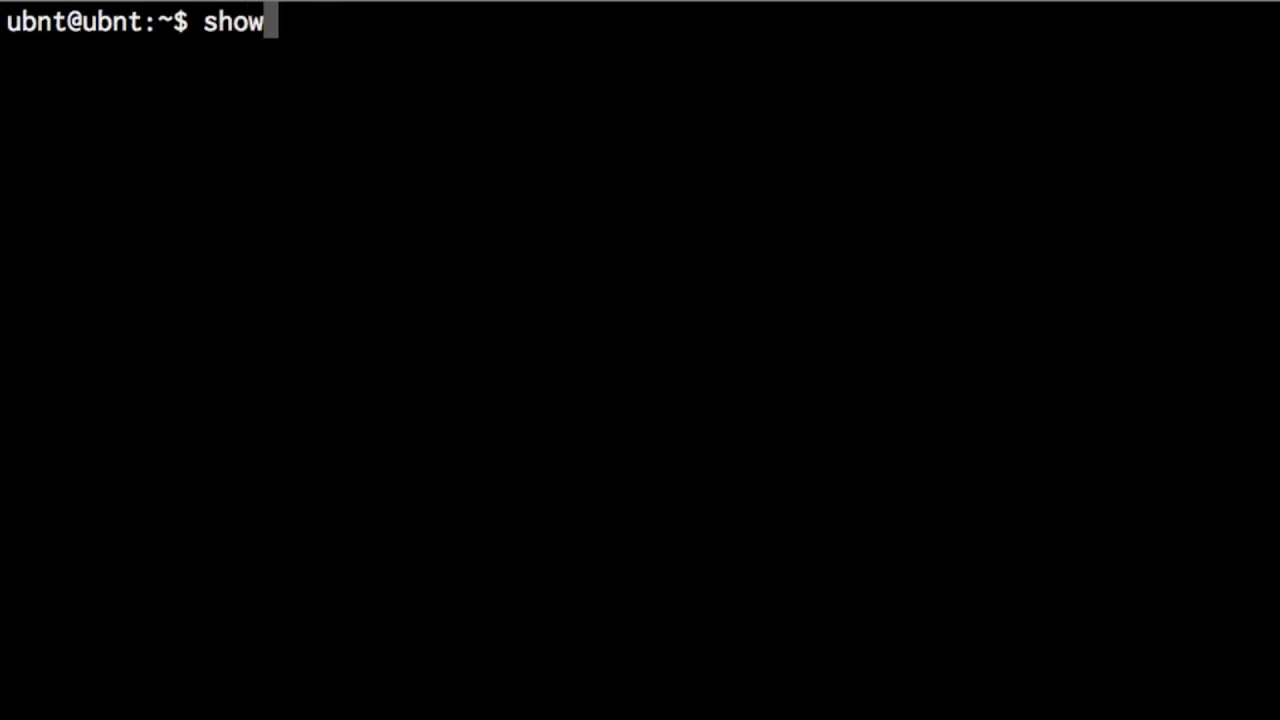
pyautogui.write(' firewall modify')
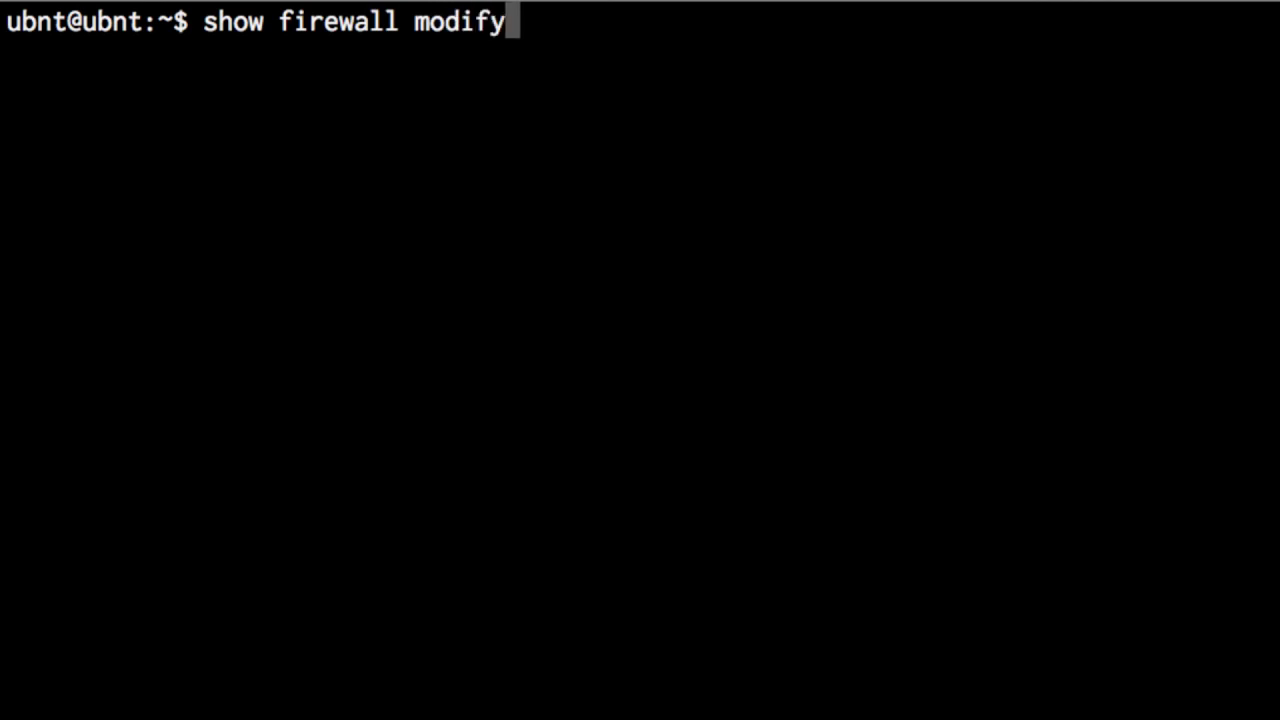
pyautogui.write(' statistics')
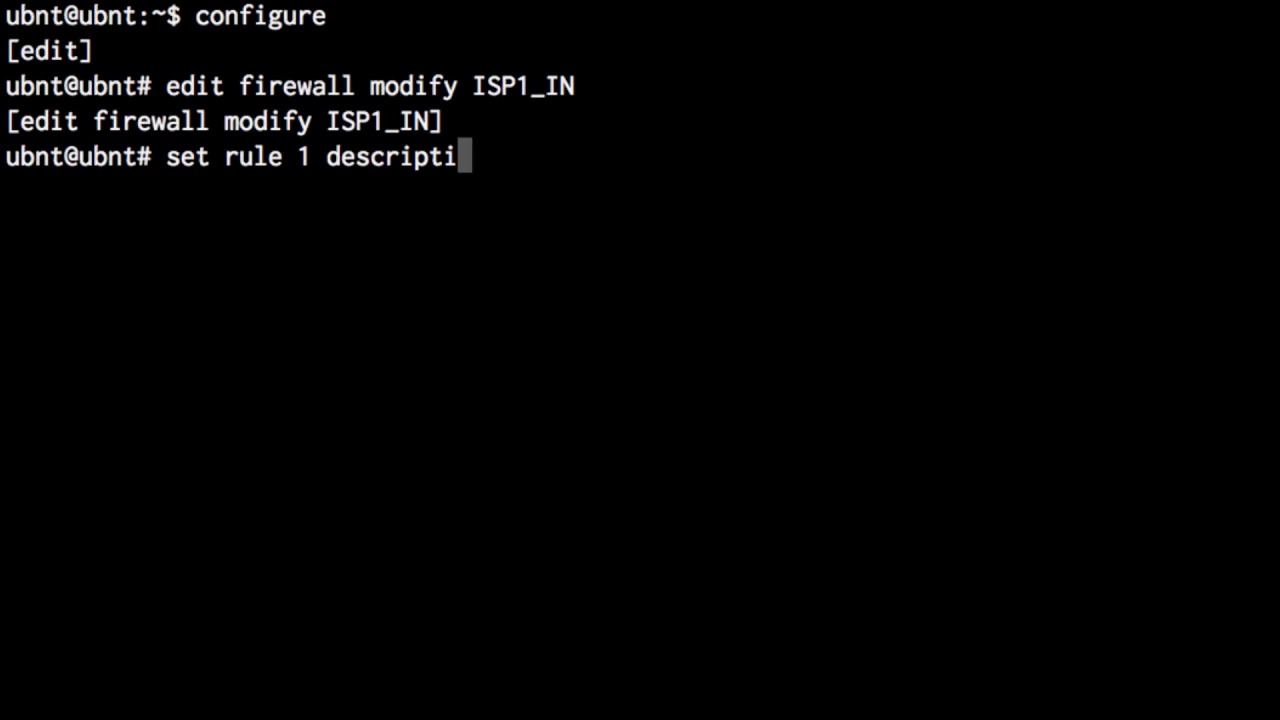
# Step: In ISP1_IN, make rule 1 a logged modify rule setting connmark 1 on new tcp_udp connections
pyautogui.press('Return')
pyautogui.write('set rule 1 action modify')
pyautogui.press('Return')
pyautogui.write('set rule 1 log enable')
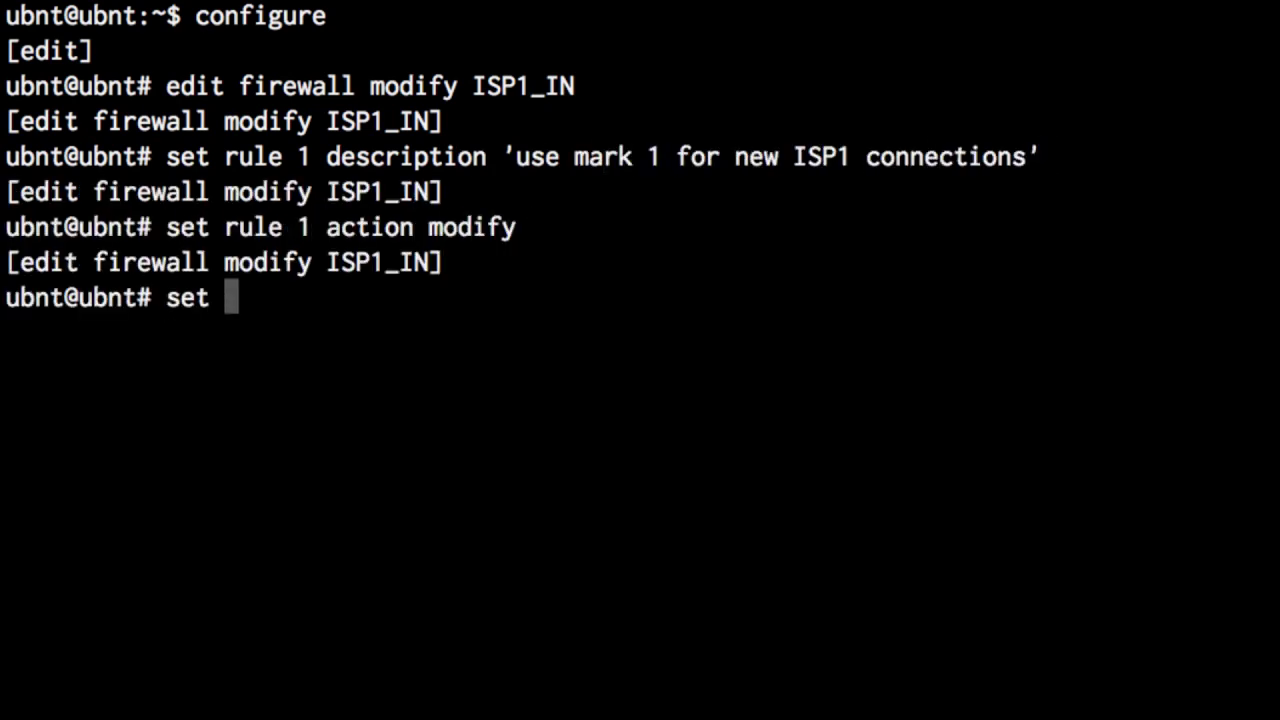
pyautogui.press('Return')
pyautogui.write('set rule 1 modify connmark set-mark 1')
pyautogui.press('Return')
pyautogui.write('set rule 1 protocol tcp_udp')
pyautogui.press('Return')
pyautogui.write('set rule 1 state new enable')
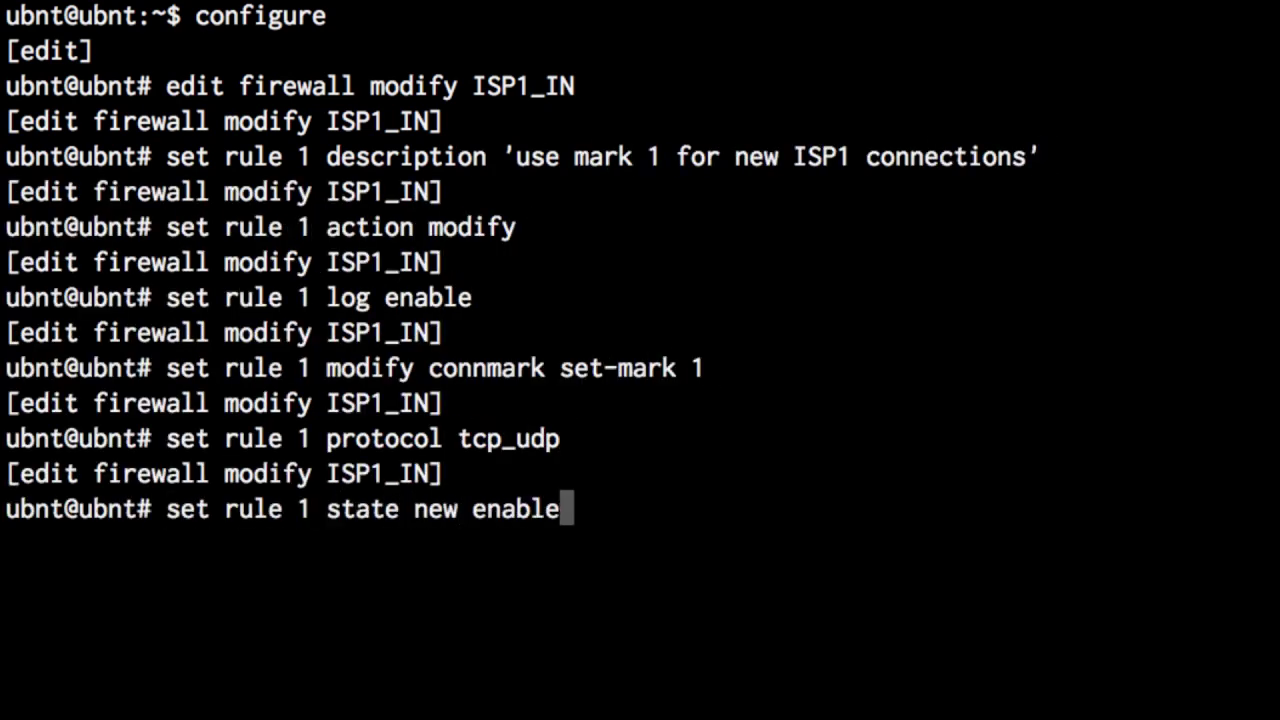
pyautogui.press('Return')
pyautogui.hotkey('ctrl', 'l')
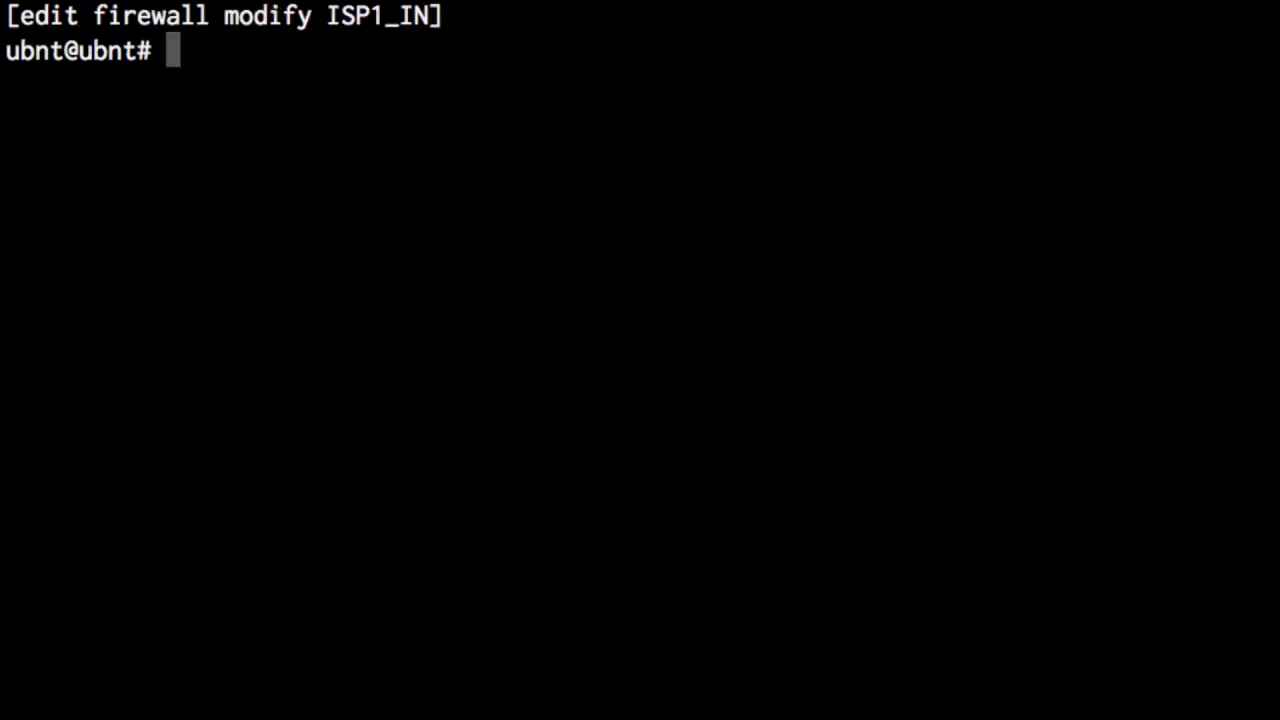
pyautogui.write('exit')
# Step: Create ISP2_IN rule 1 'use mark 2 for new ISP2 connections', logging and setting connmark 2 on new tcp_udp connections
pyautogui.press('Return')
pyautogui.hotkey('ctrl', 'l')
pyautogui.write('edit firewall modify ISP2_IN')
pyautogui.press('Return')
pyautogui.write("set rule 1 description 'use mark 2 for new ISP2 connections'")
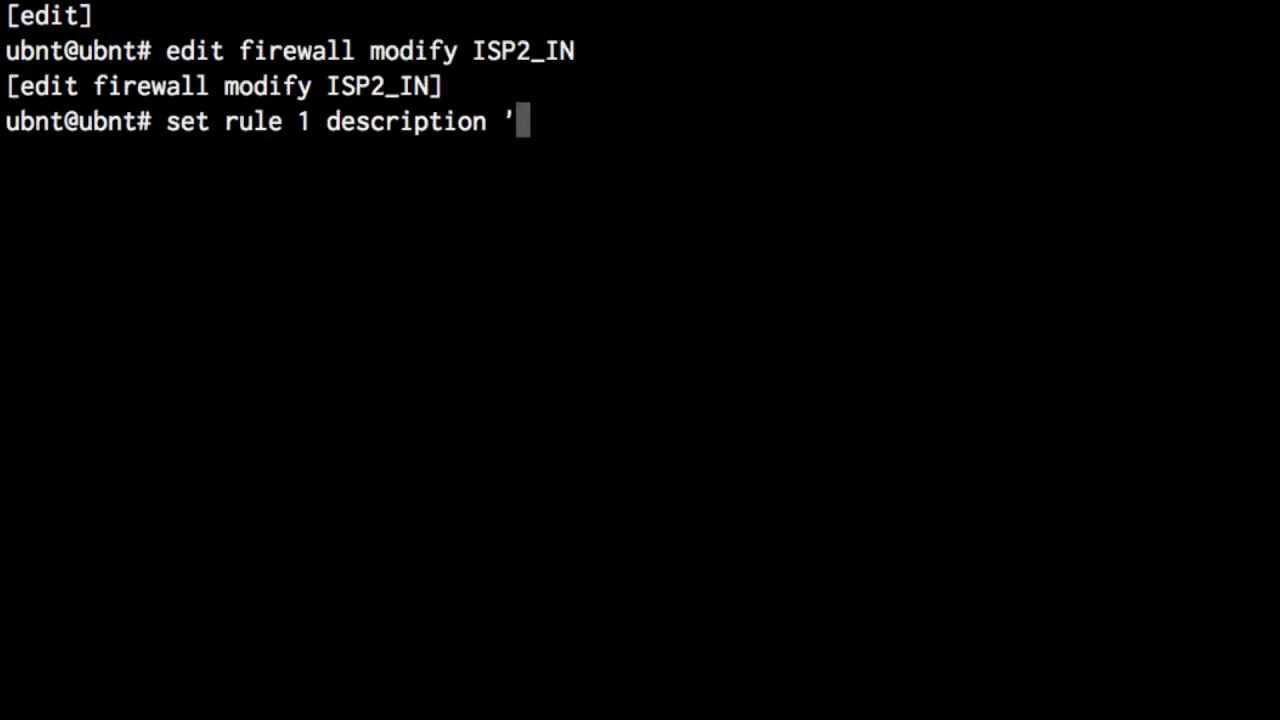
pyautogui.press('Return')
pyautogui.write('set rule 1 action modify')
pyautogui.press('Return')
pyautogui.write('set rule 1 log enable')
pyautogui.press('Return')
pyautogui.write('set rule 1 modify connmark set-mark 2')
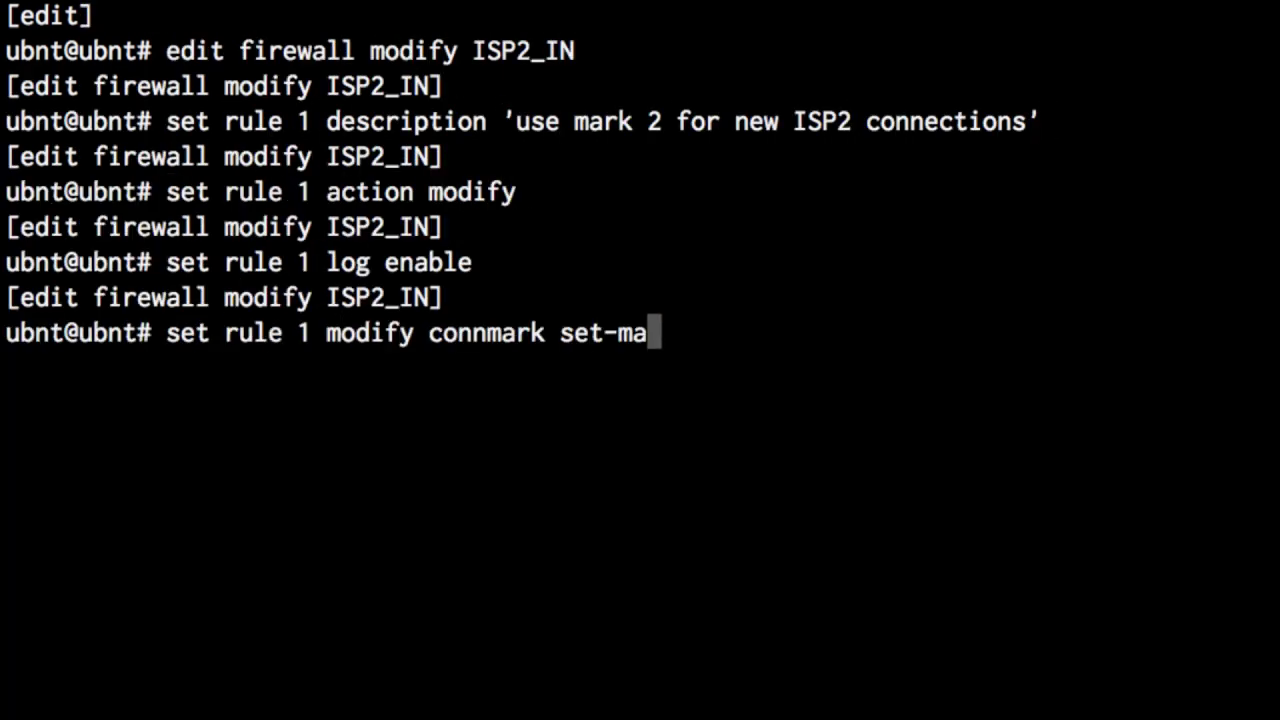
pyautogui.press('Return')
pyautogui.write('set rule 1 protocol tcp_udp')
pyautogui.press('Return')
pyautogui.write('set rule 1 state new enable')
pyautogui.press('Return')
pyautogui.write('clear')
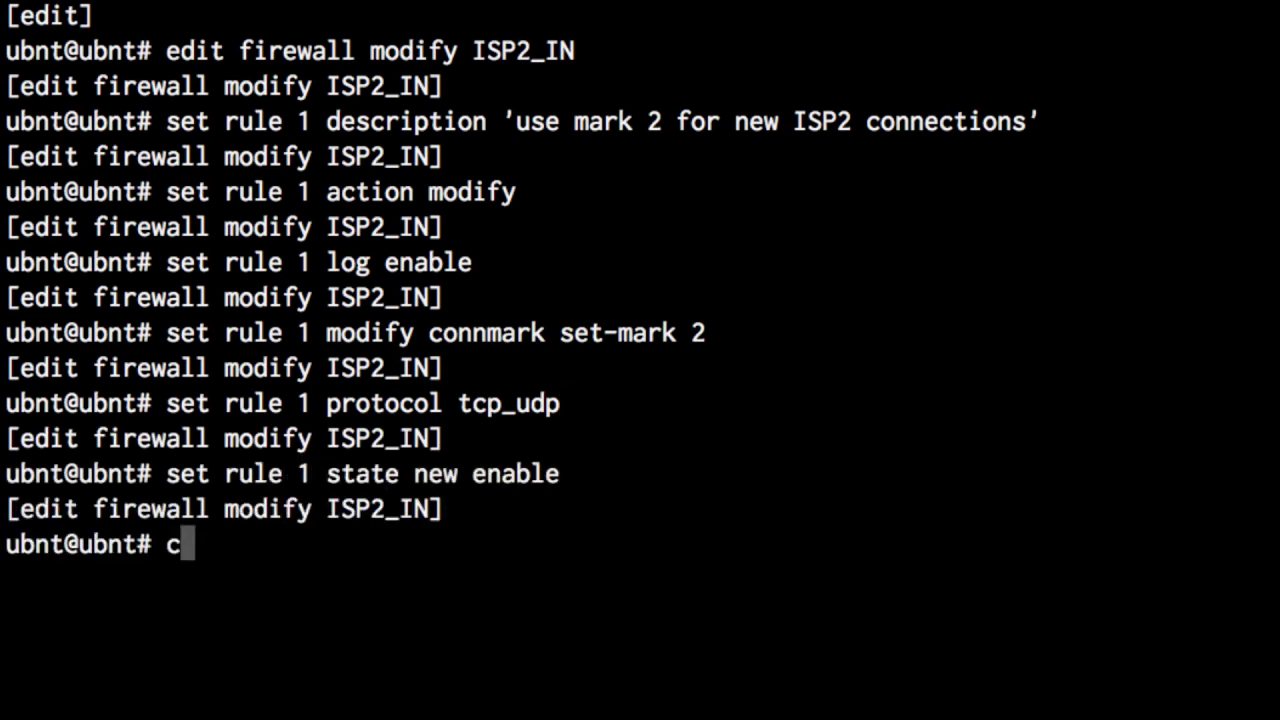
pyautogui.press('Return')
pyautogui.write('exit')
pyautogui.press('Return')
# Step: Attach ISP1_IN inbound on eth1 and ISP2_IN inbound on eth2, then type 'commit; save; exit'
pyautogui.write('set interfaces ')
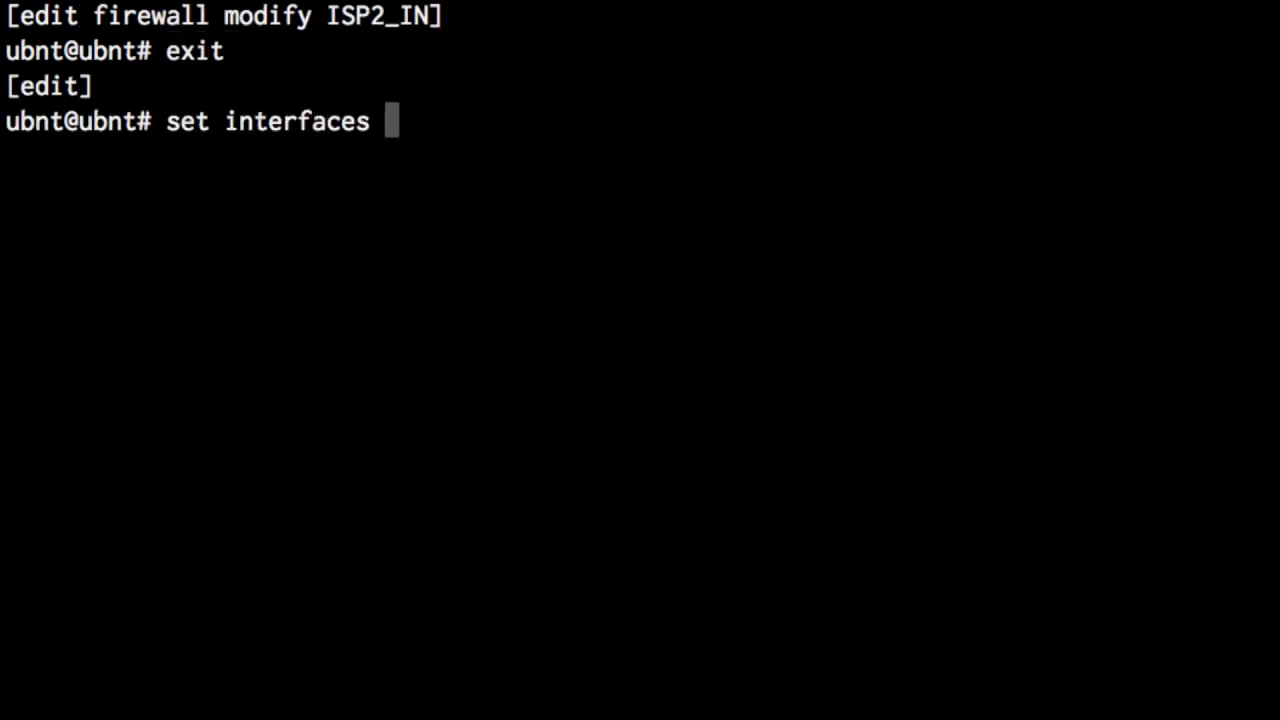
pyautogui.write('ethernet eth1 firewall in modify ISP1_IN')
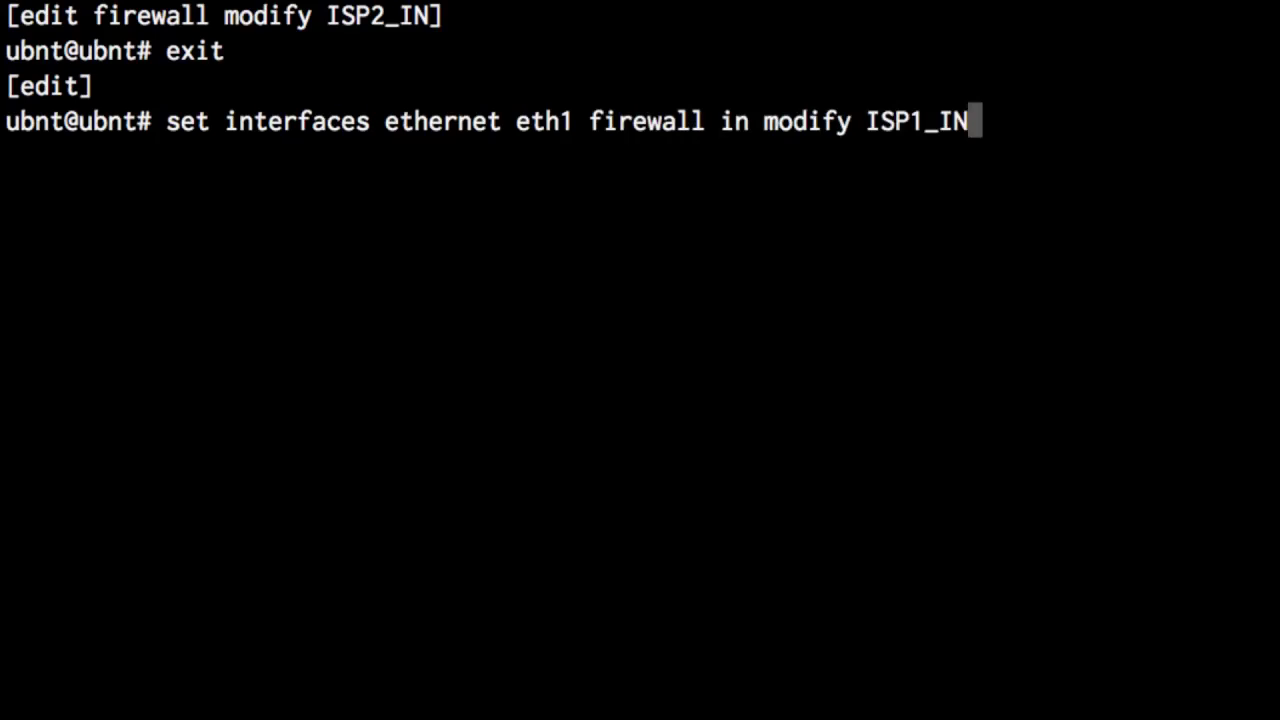
pyautogui.press('Return')
pyautogui.press('Up')
pyautogui.press('BackSpace')
pyautogui.press('BackSpace')
pyautogui.press('BackSpace')
pyautogui.press('BackSpace')
pyautogui.write('2_IN')
pyautogui.click(523, 192)
pyautogui.press('Right')
pyautogui.press('Right')
pyautogui.press('Right')
pyautogui.press('Right')
pyautogui.press('BackSpace')
pyautogui.write('2')
pyautogui.press('Return')
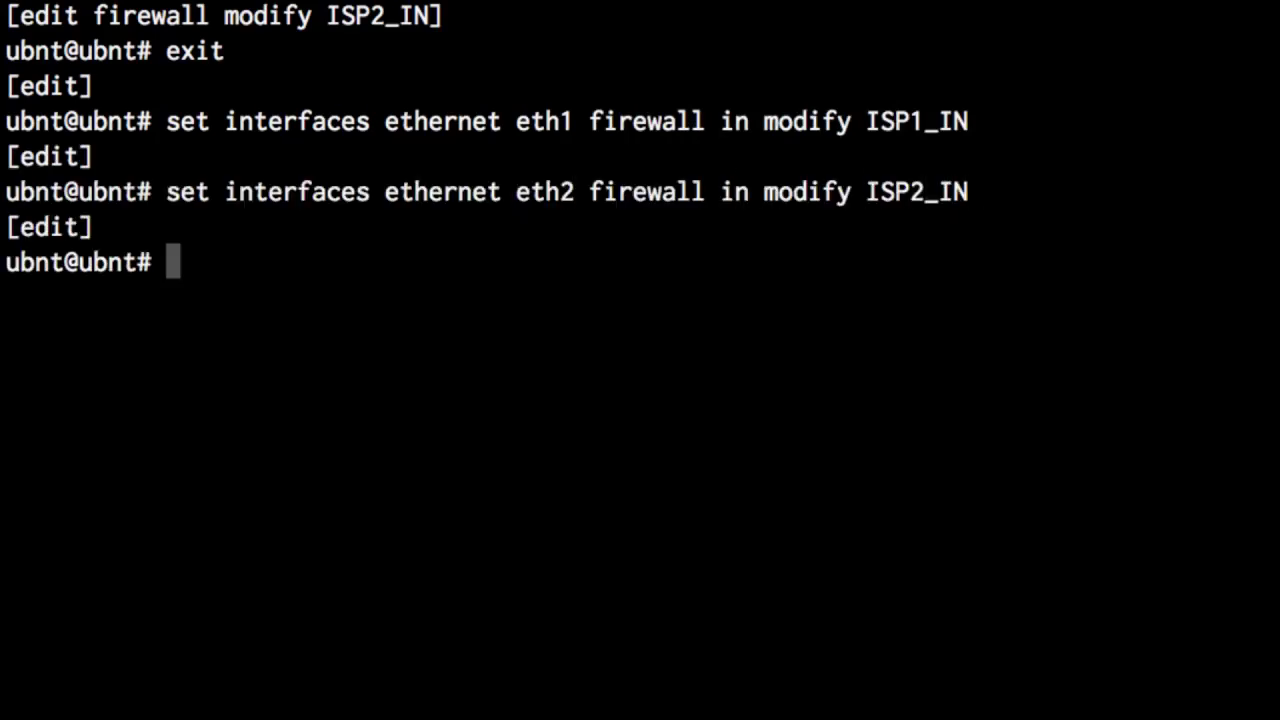
pyautogui.write('commit; save; exit')
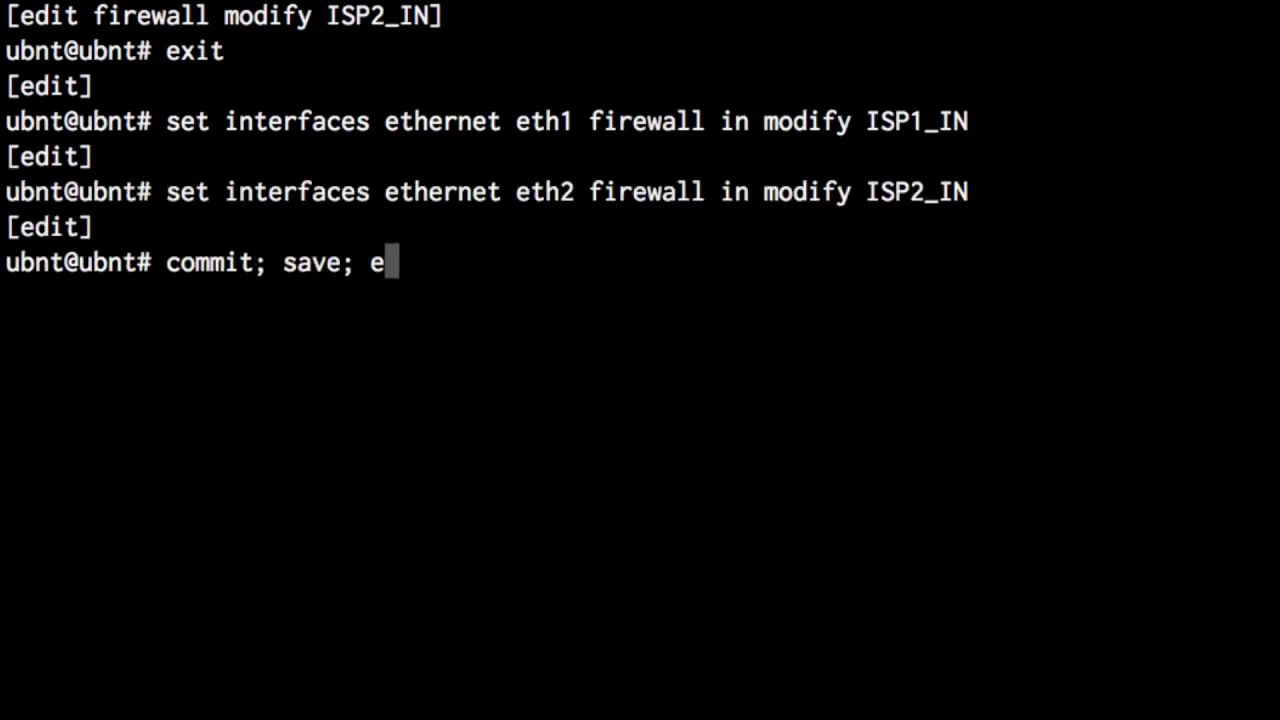